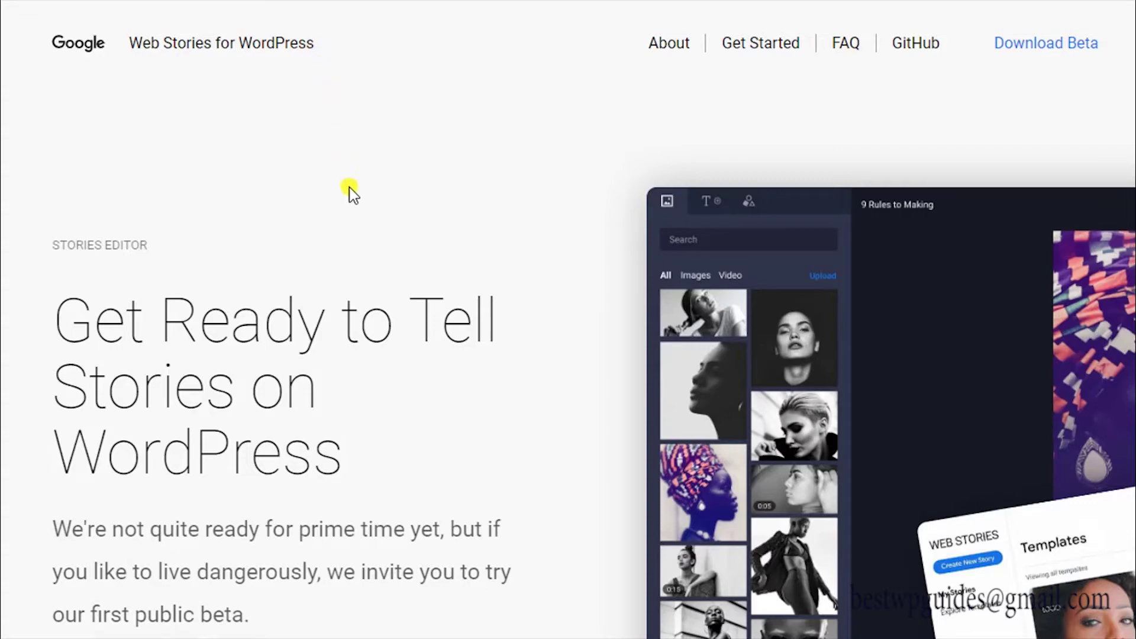
scroll(314, 279, "down", 3)
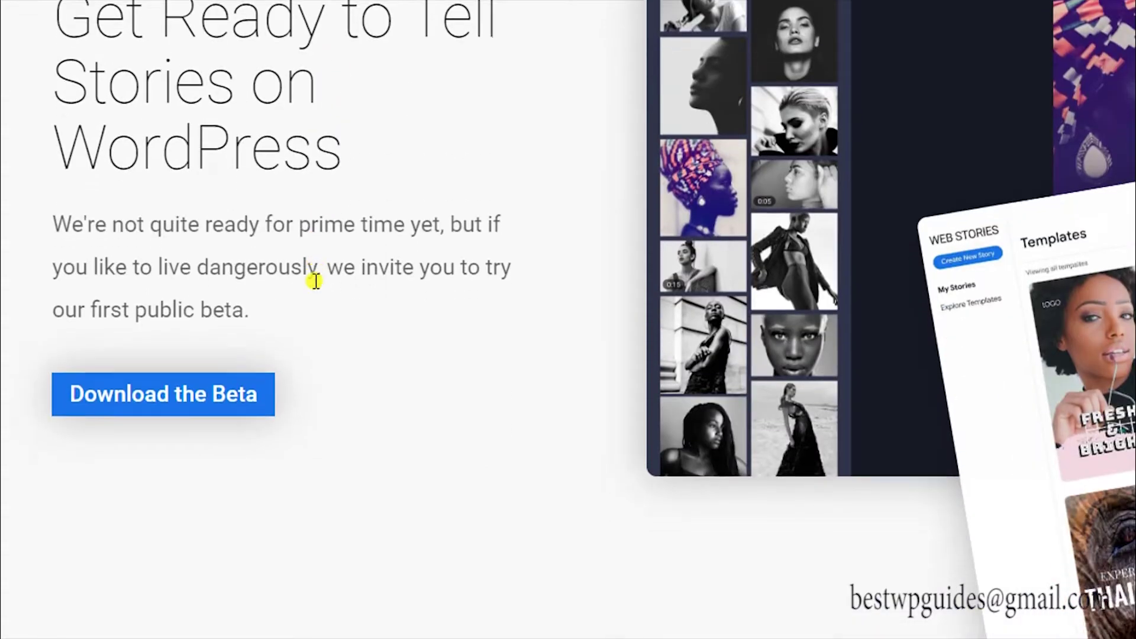
scroll(315, 281, "down", 5)
scroll(314, 281, "down", 5)
scroll(312, 281, "down", 4)
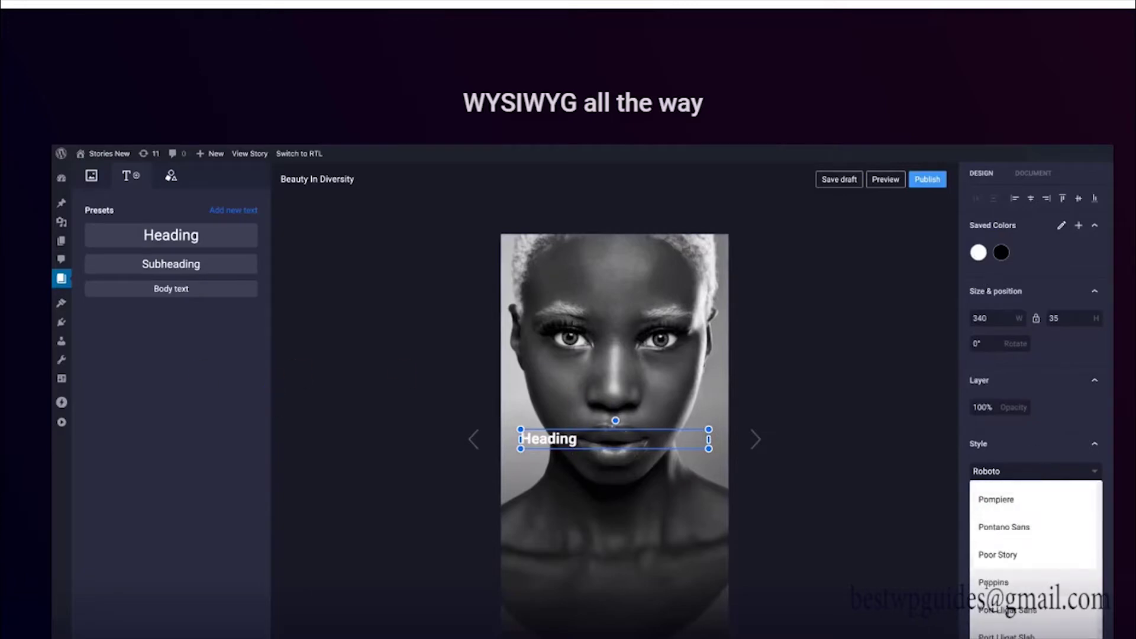
scroll(569, 320, "down", 5)
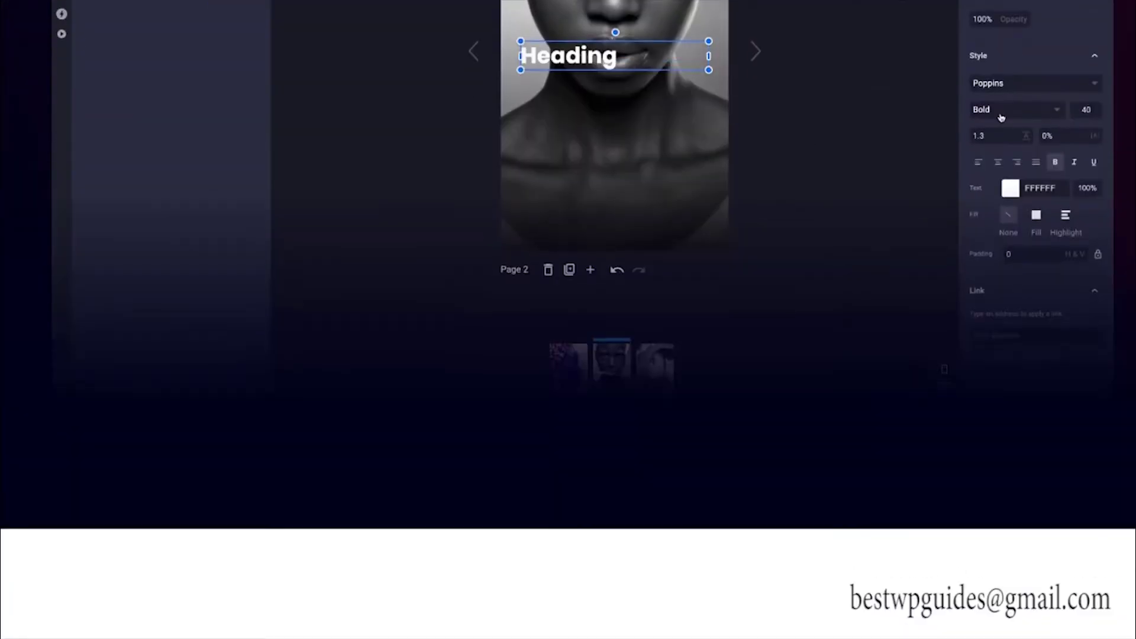
scroll(569, 319, "down", 5)
scroll(568, 320, "down", 3)
scroll(568, 320, "down", 3)
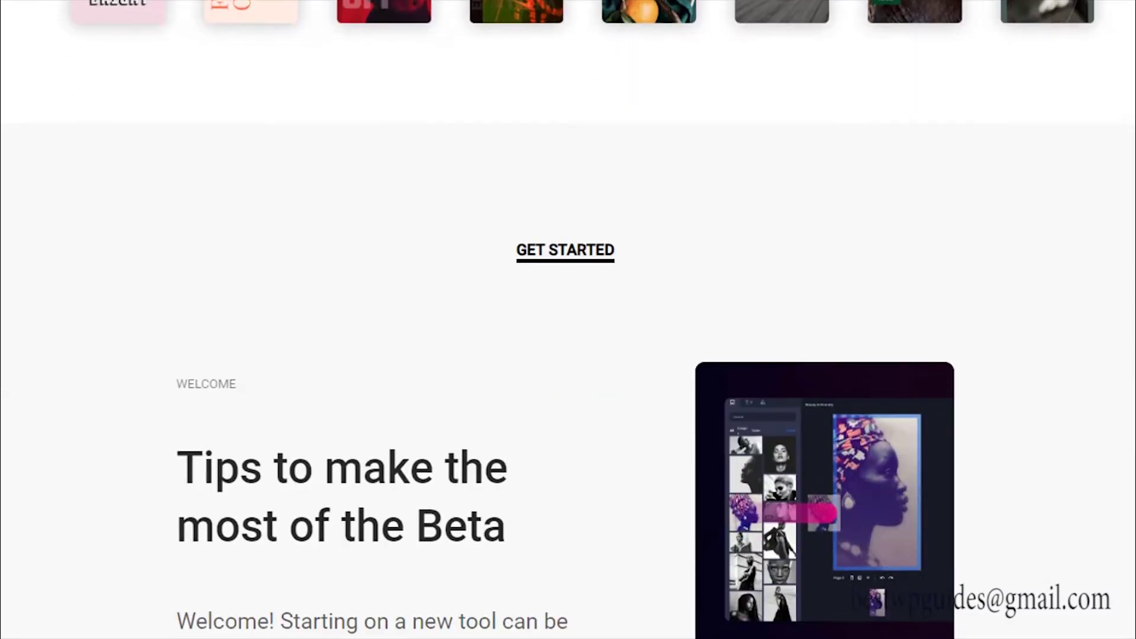
scroll(568, 319, "down", 2)
scroll(568, 320, "down", 4)
scroll(569, 320, "down", 4)
scroll(568, 320, "down", 3)
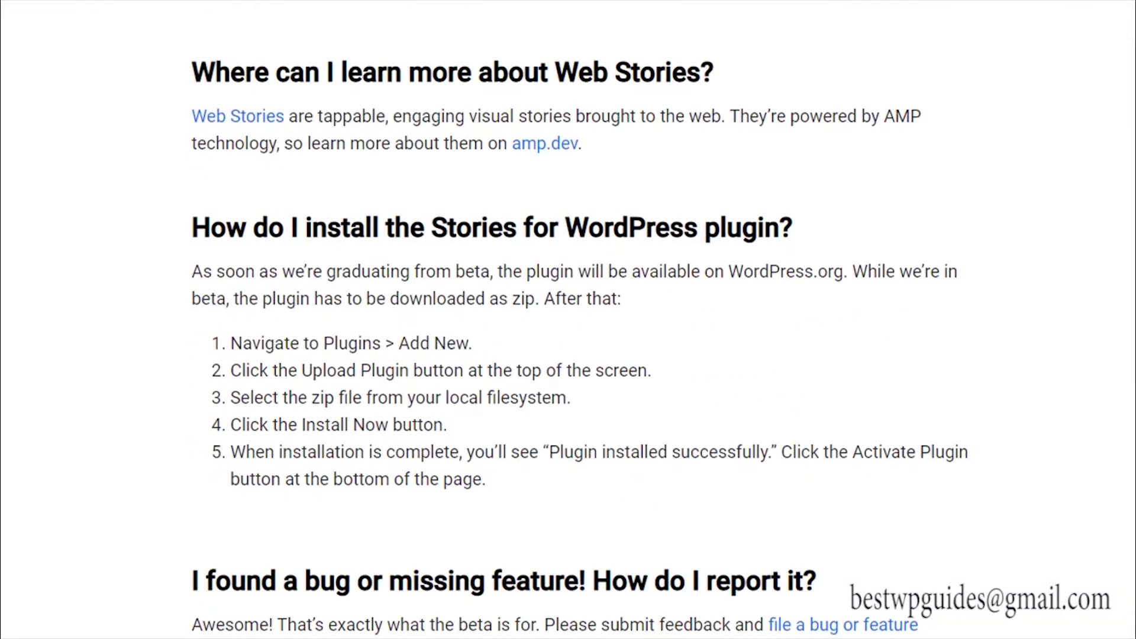
scroll(568, 320, "down", 3)
scroll(569, 319, "down", 3)
scroll(568, 320, "up", 5)
scroll(568, 320, "up", 5)
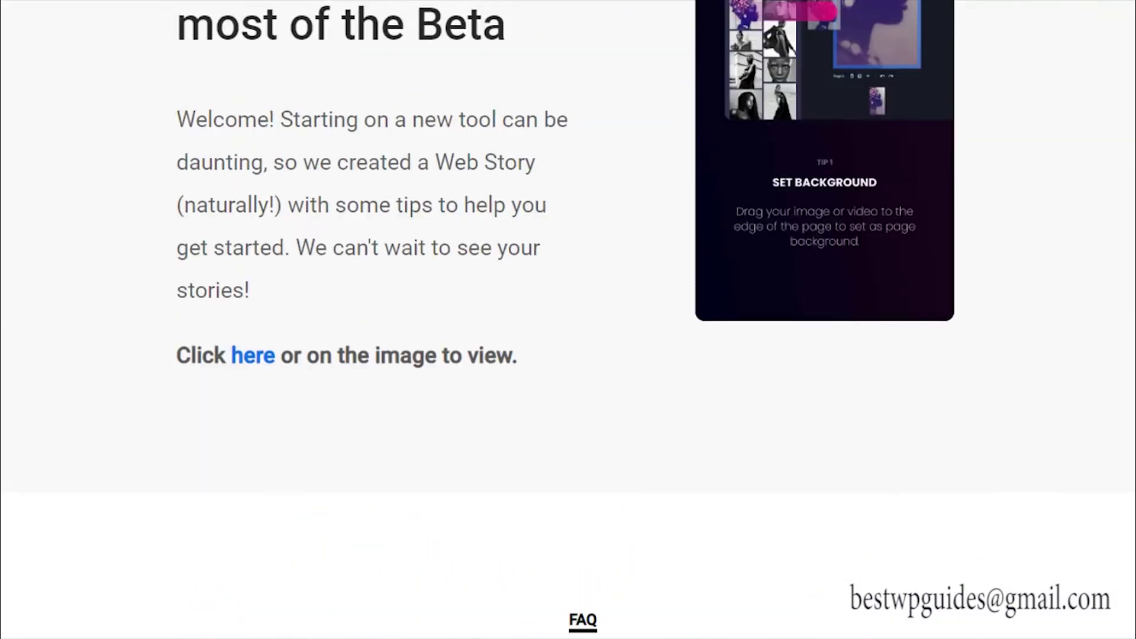
scroll(568, 320, "up", 4)
scroll(568, 320, "up", 1)
scroll(569, 320, "up", 5)
scroll(568, 319, "up", 4)
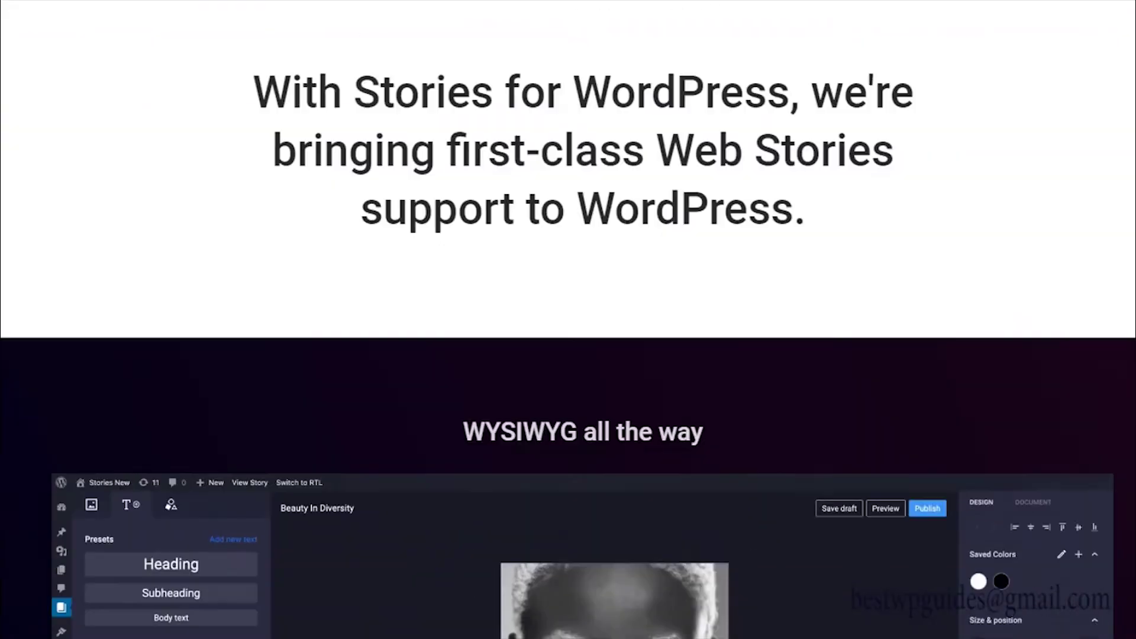
scroll(568, 320, "up", 3)
scroll(568, 321, "up", 4)
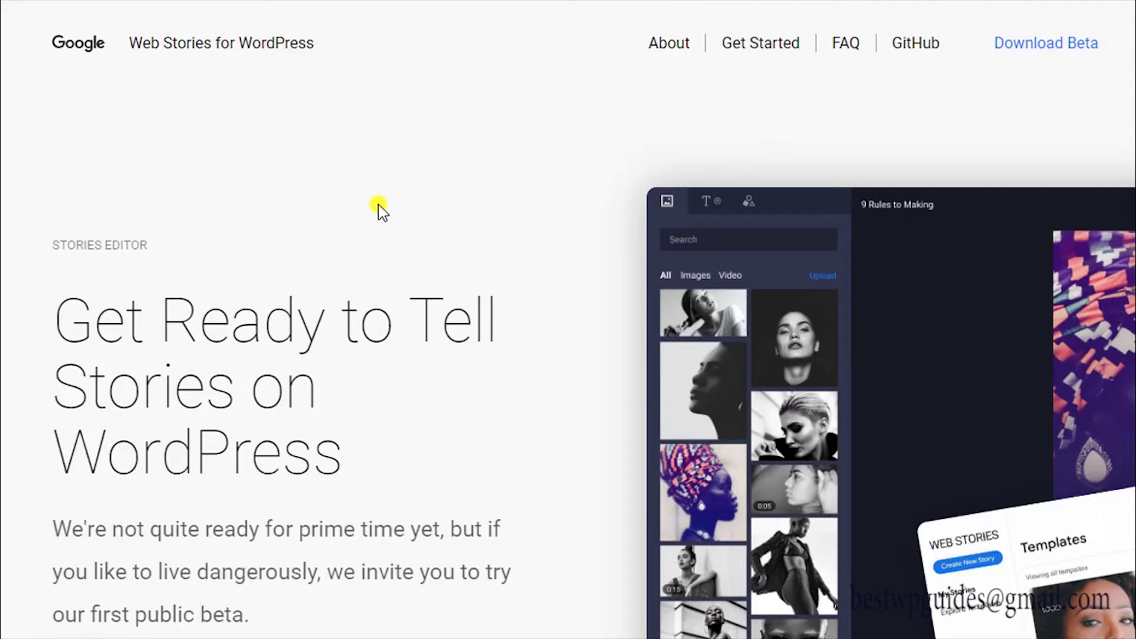
scroll(446, 225, "down", 1)
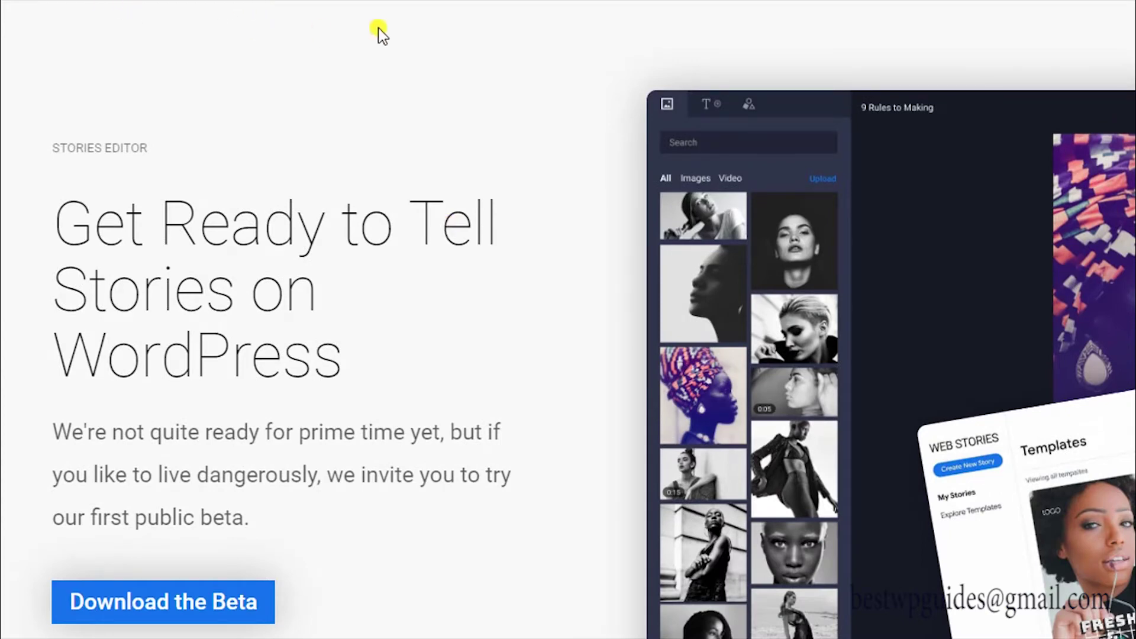
scroll(423, 140, "up", 1)
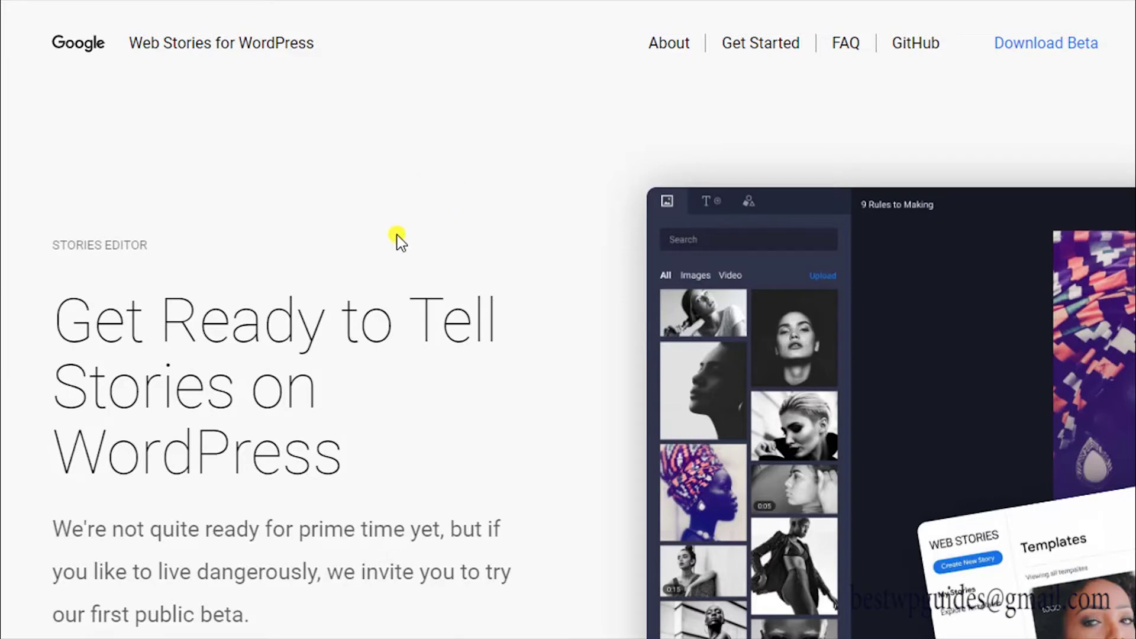
scroll(502, 284, "down", 1)
scroll(500, 292, "up", 1)
scroll(532, 223, "down", 3)
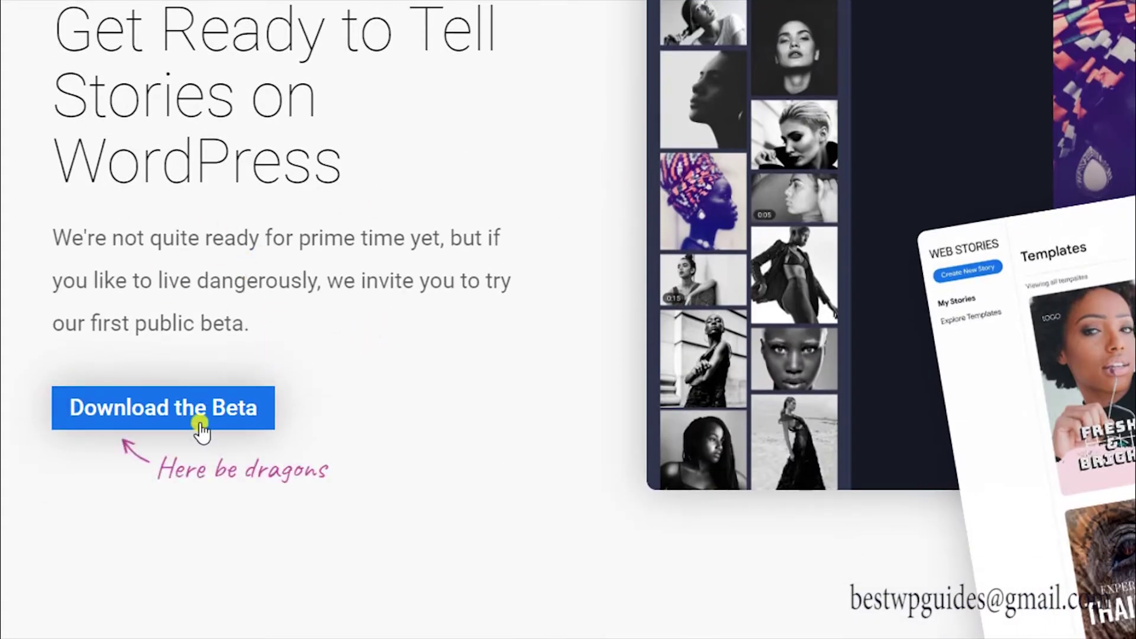
- Download the Web Stories for WordPress beta plugin as web-stories (1).zip
left_click(160, 416)
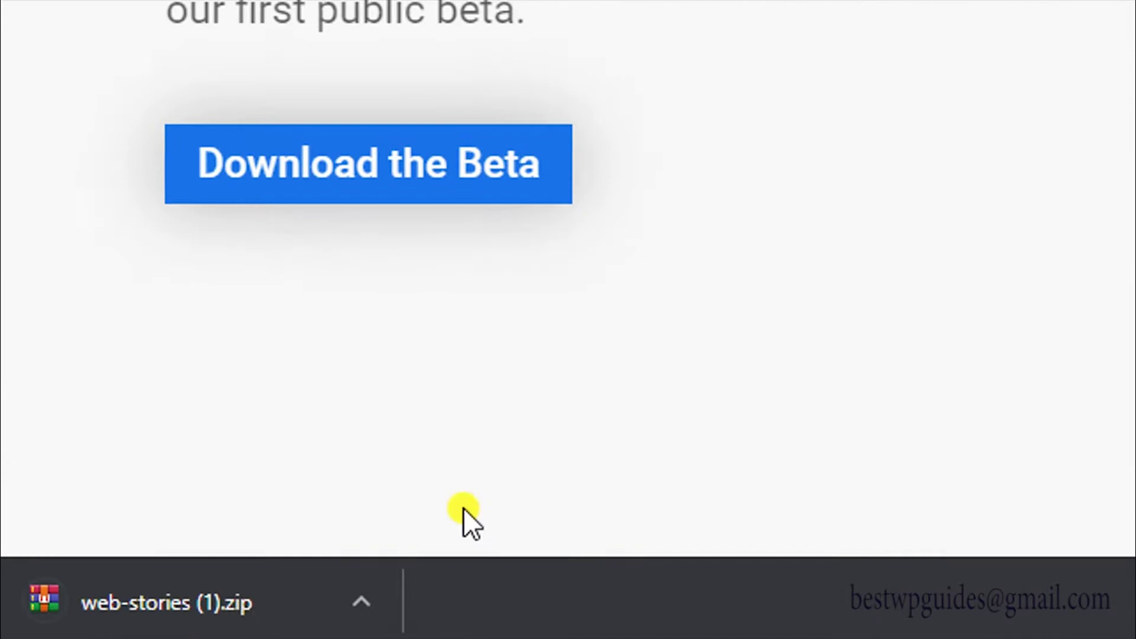
- Open the downloaded web-stories zip, then go to the WordPress Plugins Add New page
left_click(75, 573)
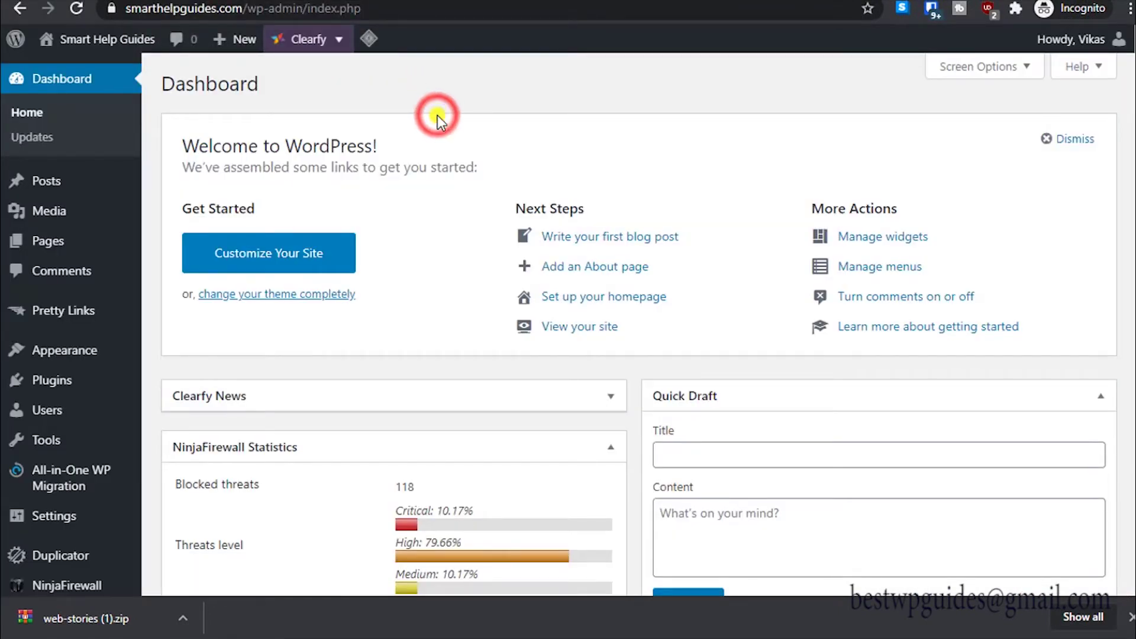
scroll(435, 117, "down", 1)
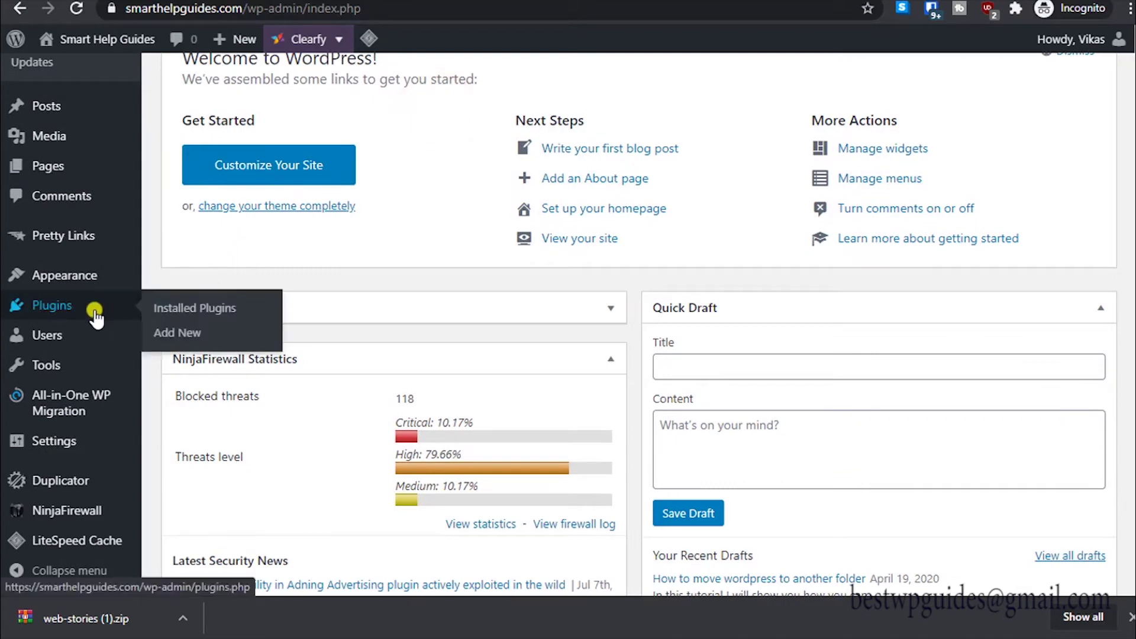
mouse_move(52, 379)
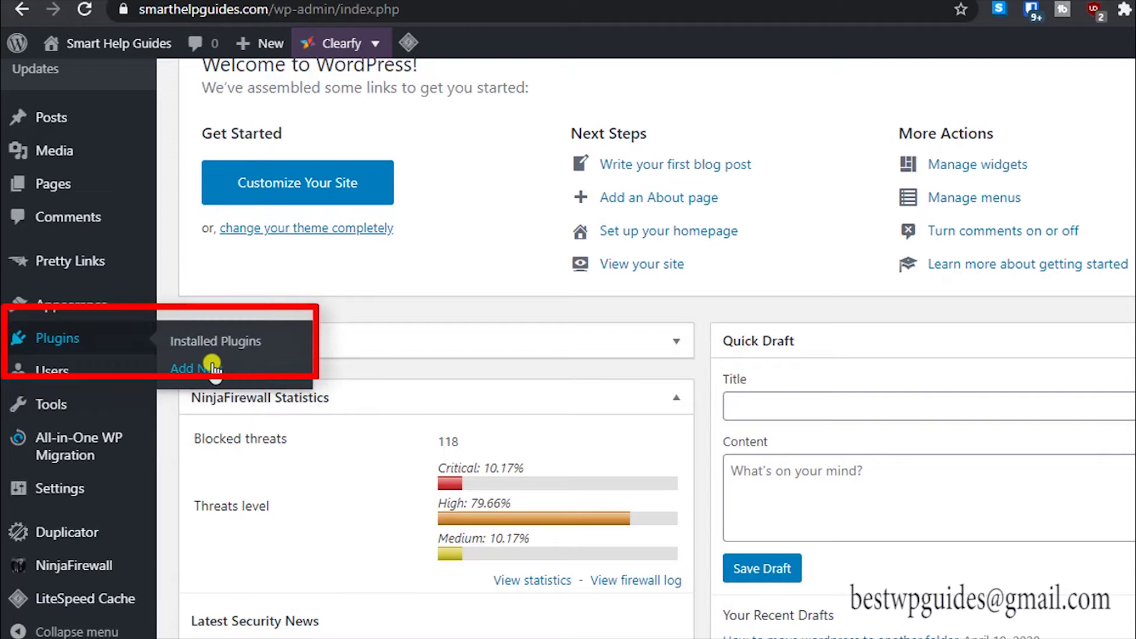
left_click(211, 367)
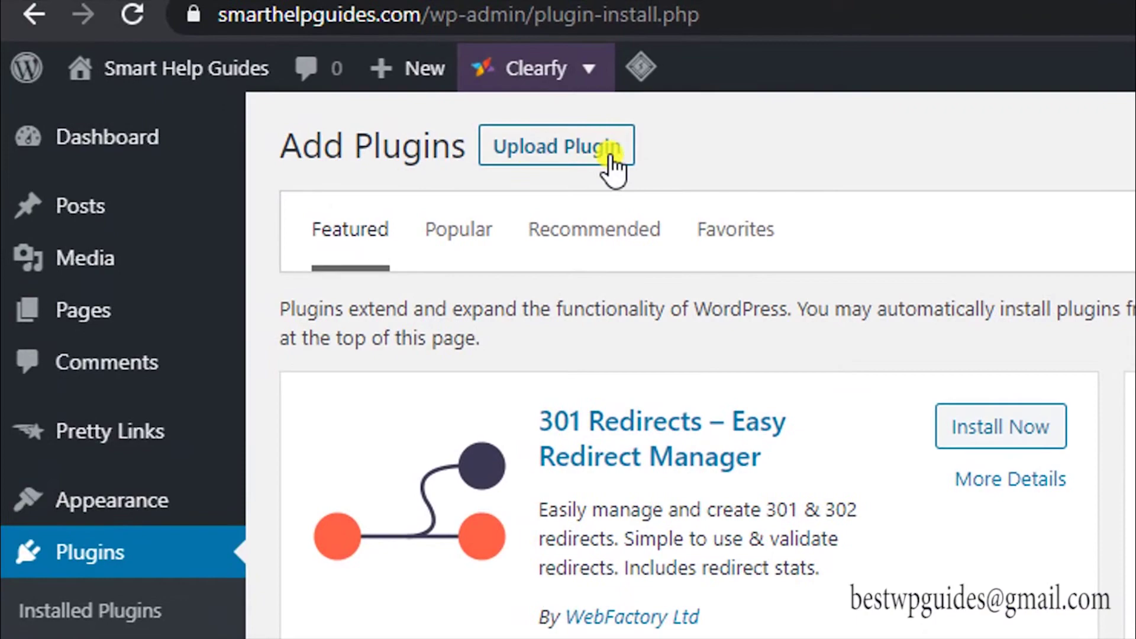
- Upload web-stories (1).zip as a new plugin and install it
left_click(550, 155)
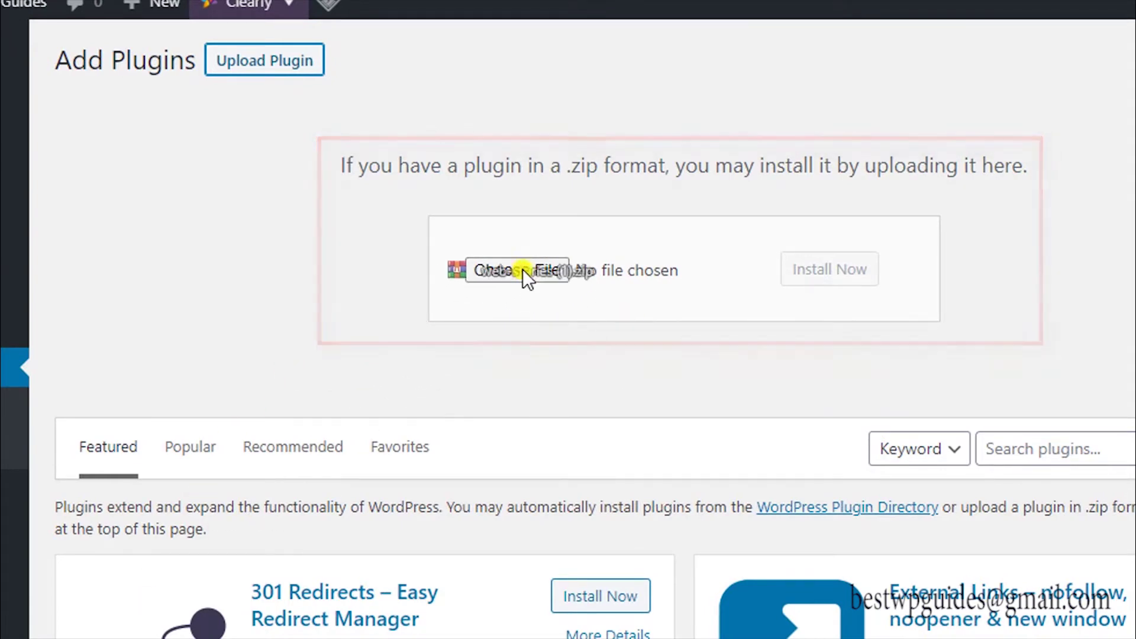
left_click_drag(228, 532, 523, 269)
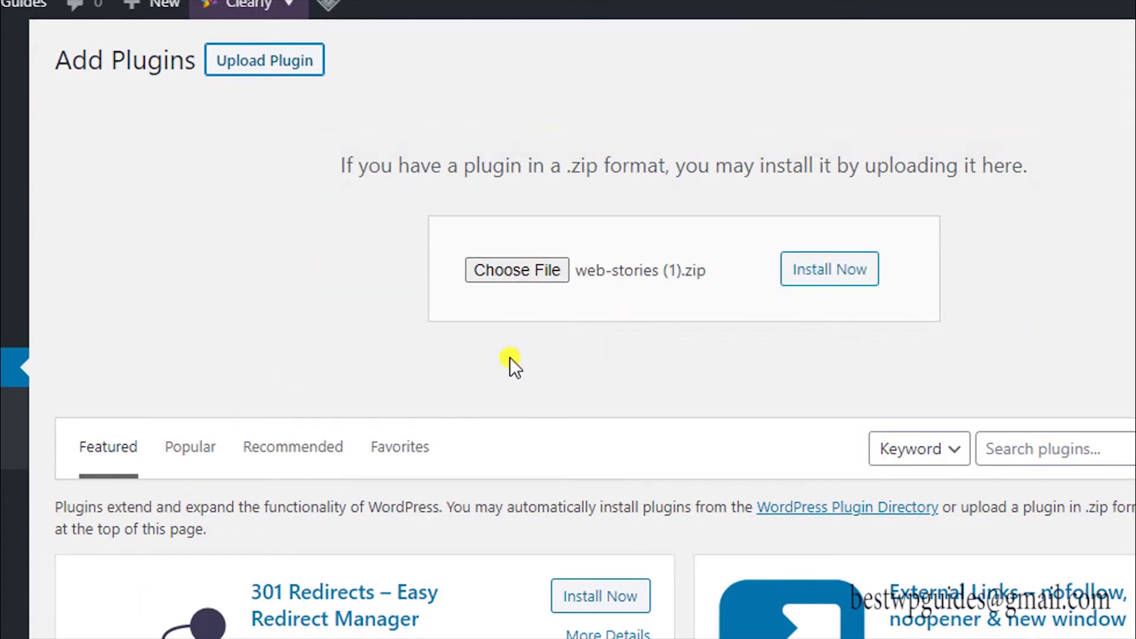
left_click(817, 277)
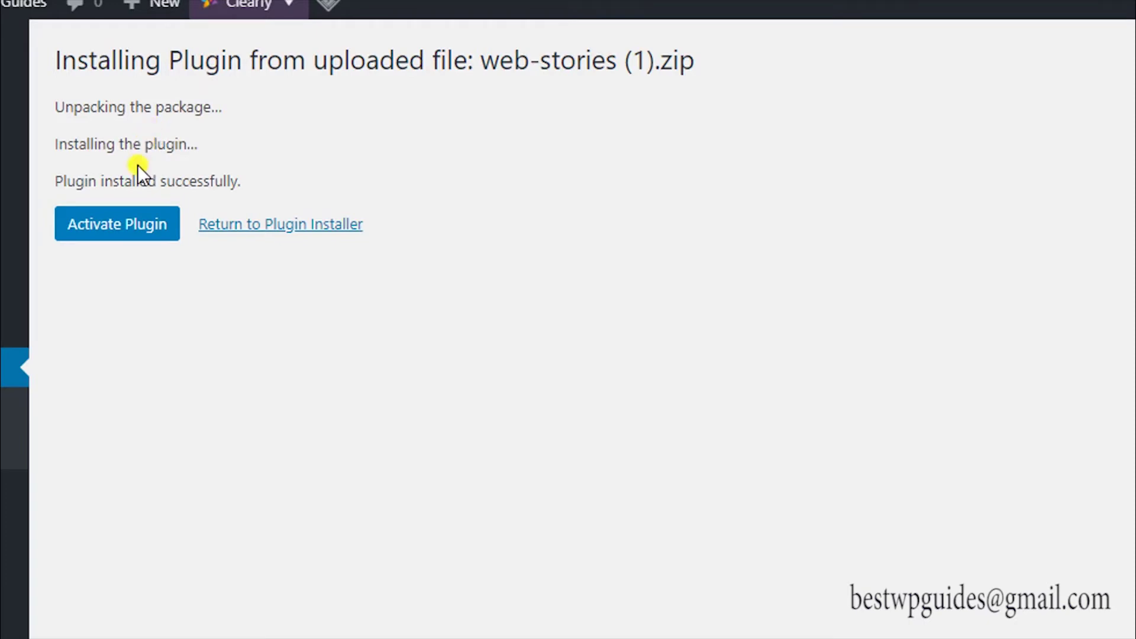
- Activate the newly installed Web Stories plugin and confirm the Plugin activated notice
left_click(127, 228)
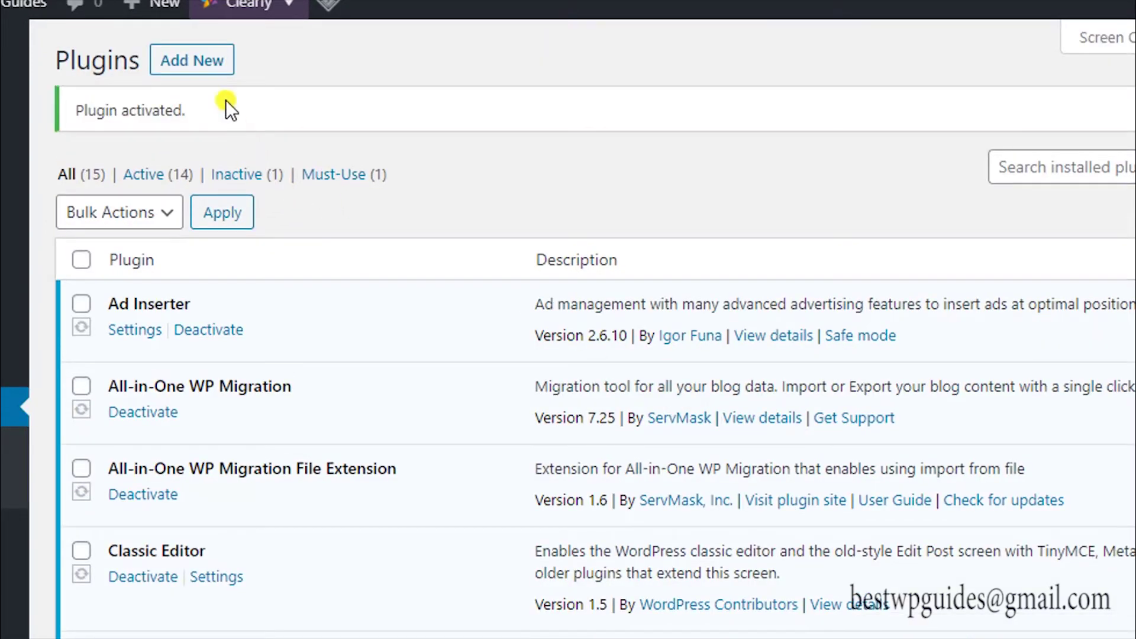
left_click_drag(225, 105, 76, 105)
left_click(265, 127)
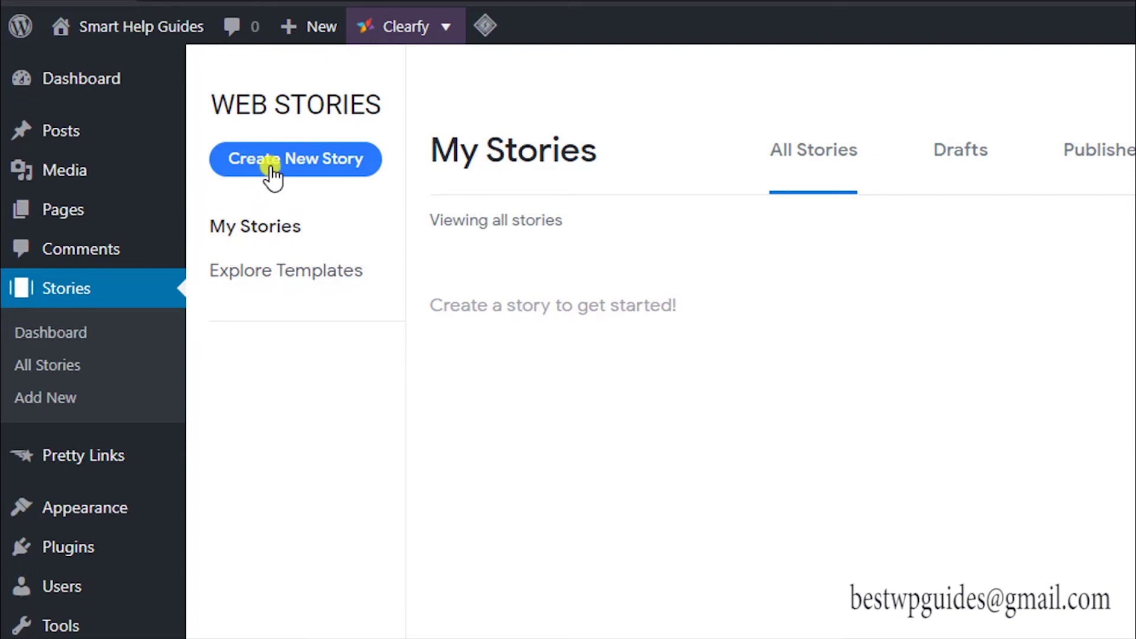
- Start a new story, place the pricing image on its page and stretch it nearly page-wide
left_click(270, 166)
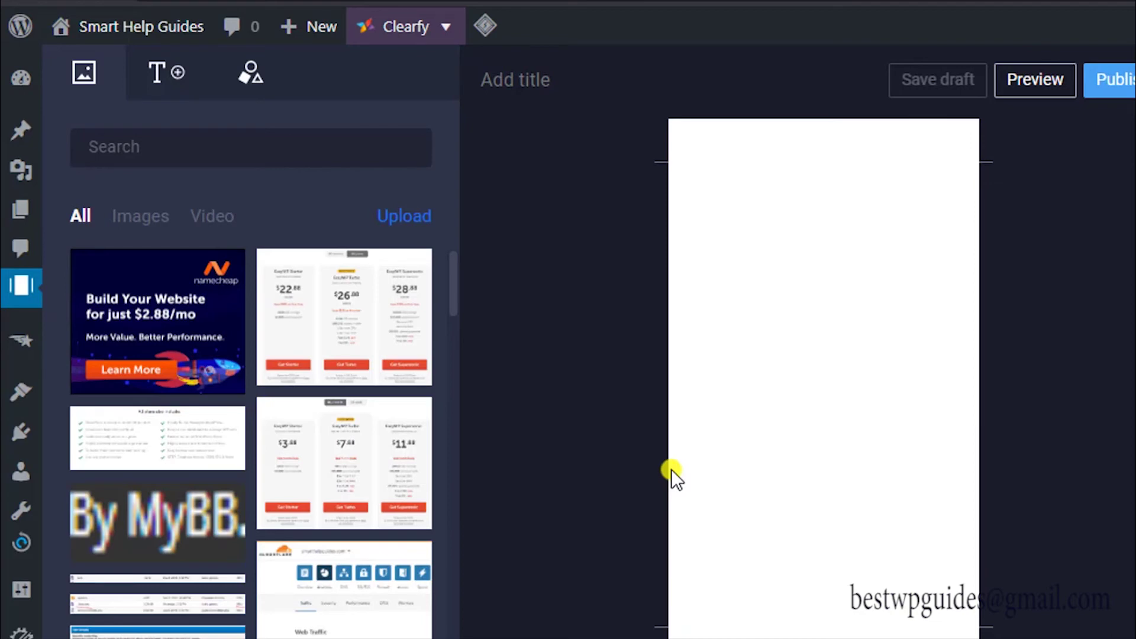
scroll(395, 527, "down", 3)
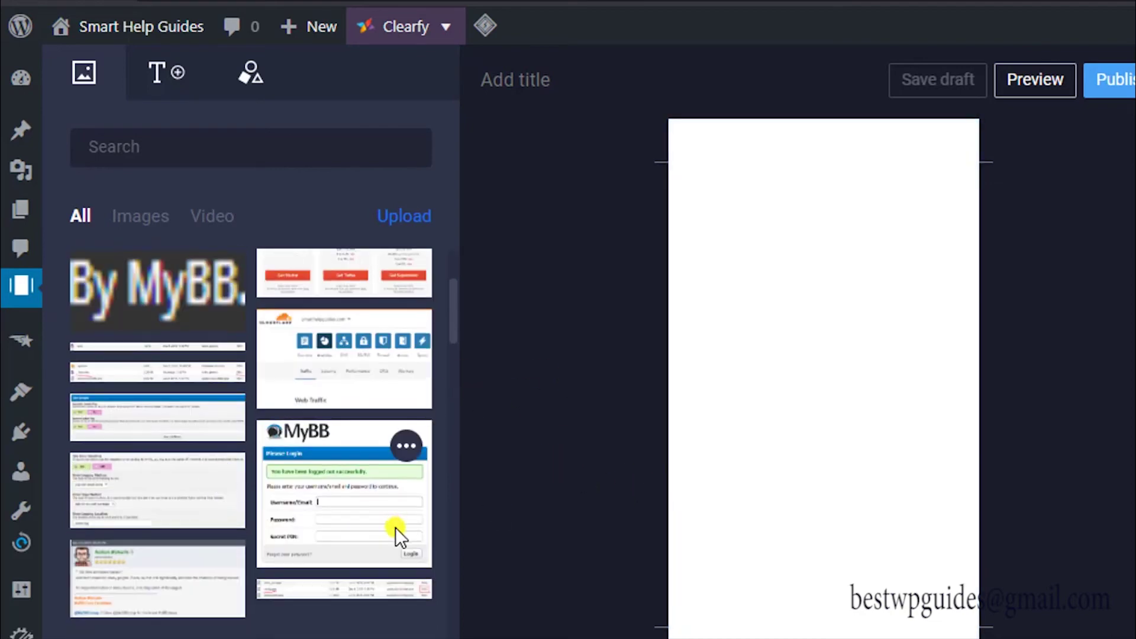
scroll(374, 542, "up", 3)
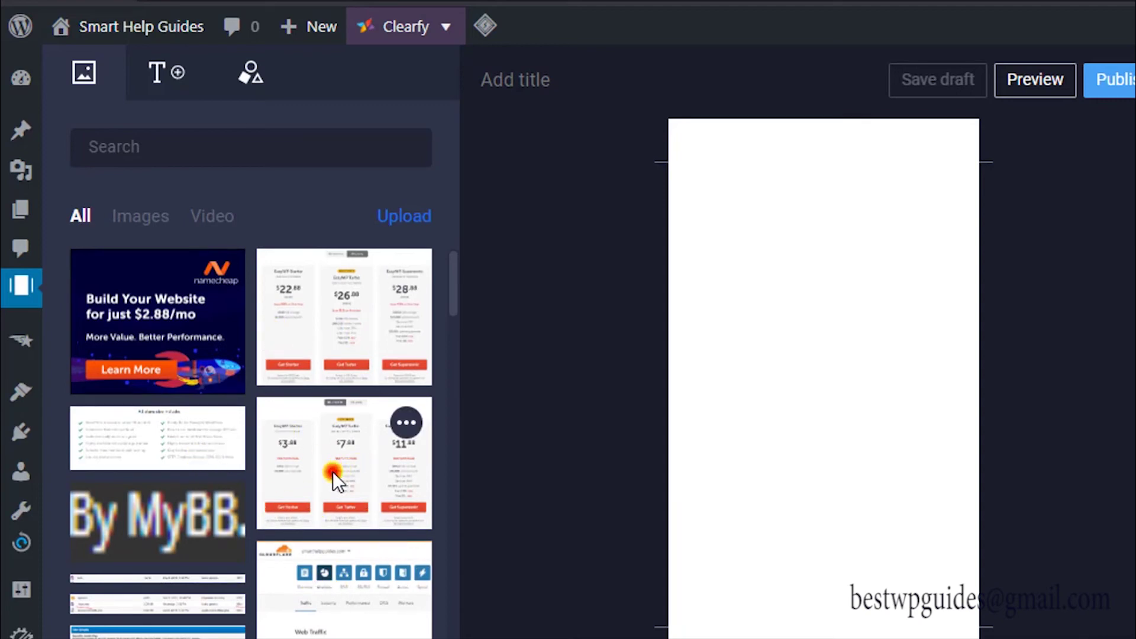
left_click_drag(332, 471, 860, 439)
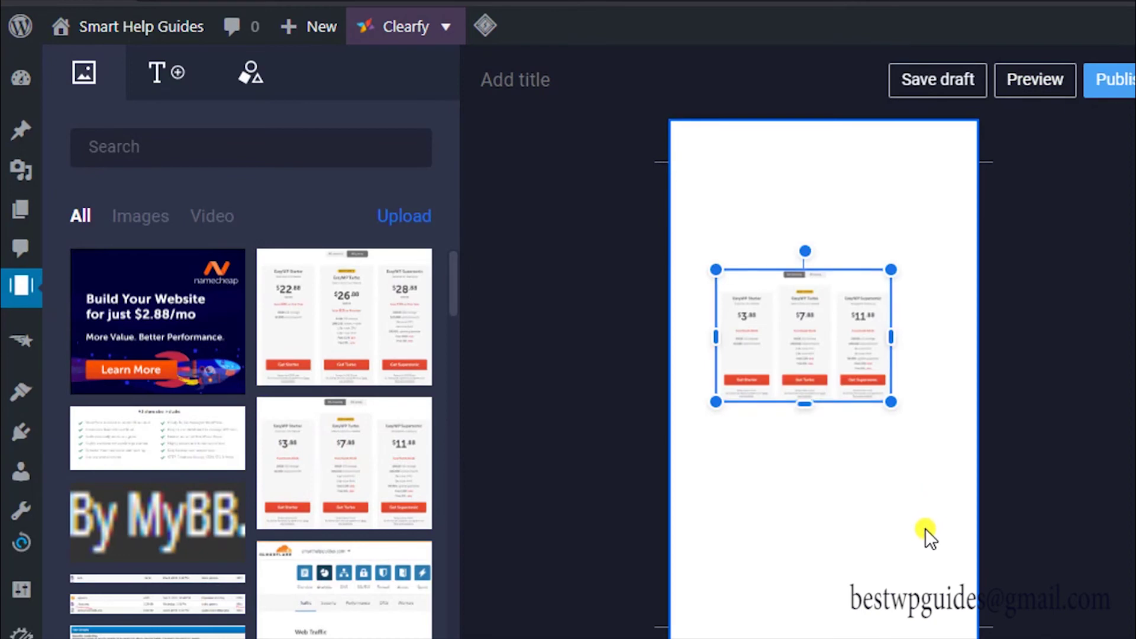
left_click_drag(891, 401, 920, 424)
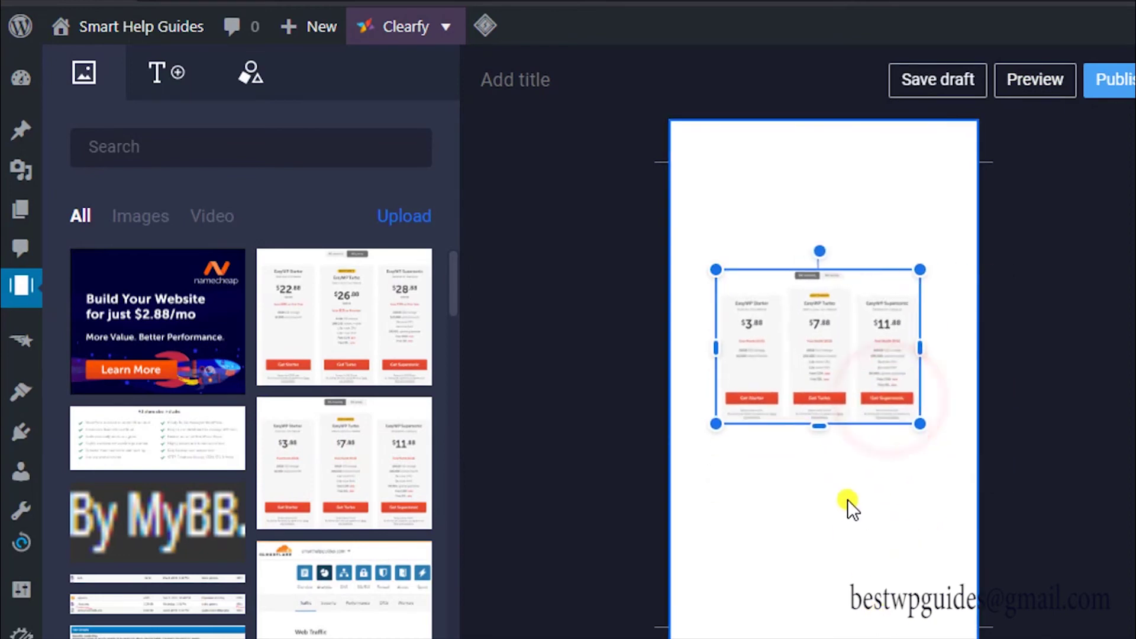
left_click_drag(716, 453, 668, 487)
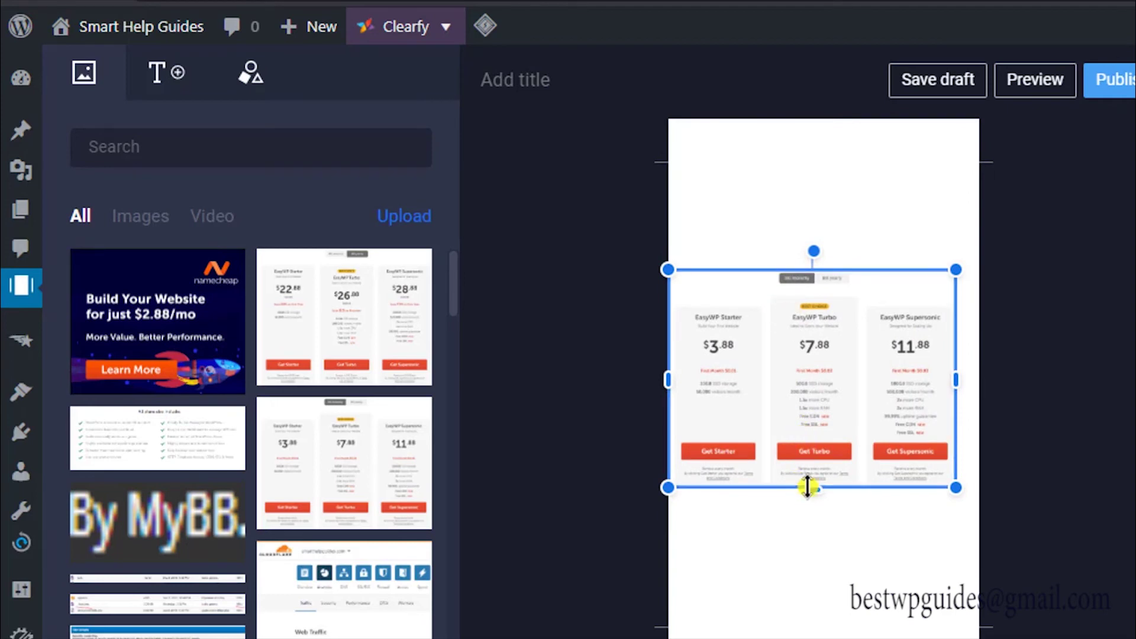
left_click_drag(807, 487, 808, 474)
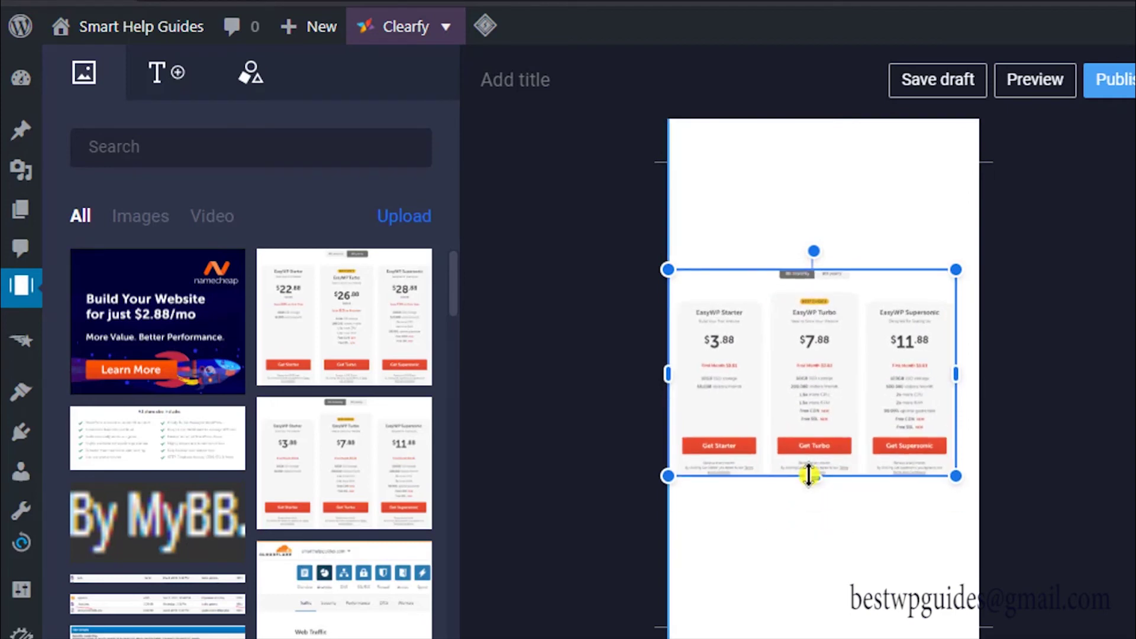
left_click_drag(817, 402, 830, 408)
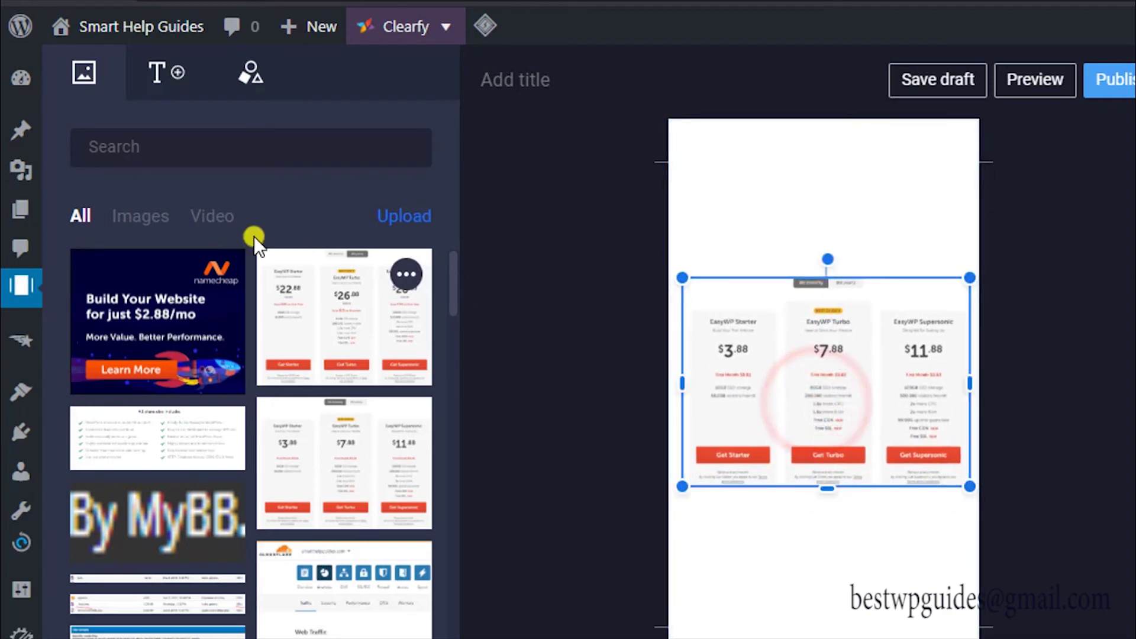
left_click(142, 216)
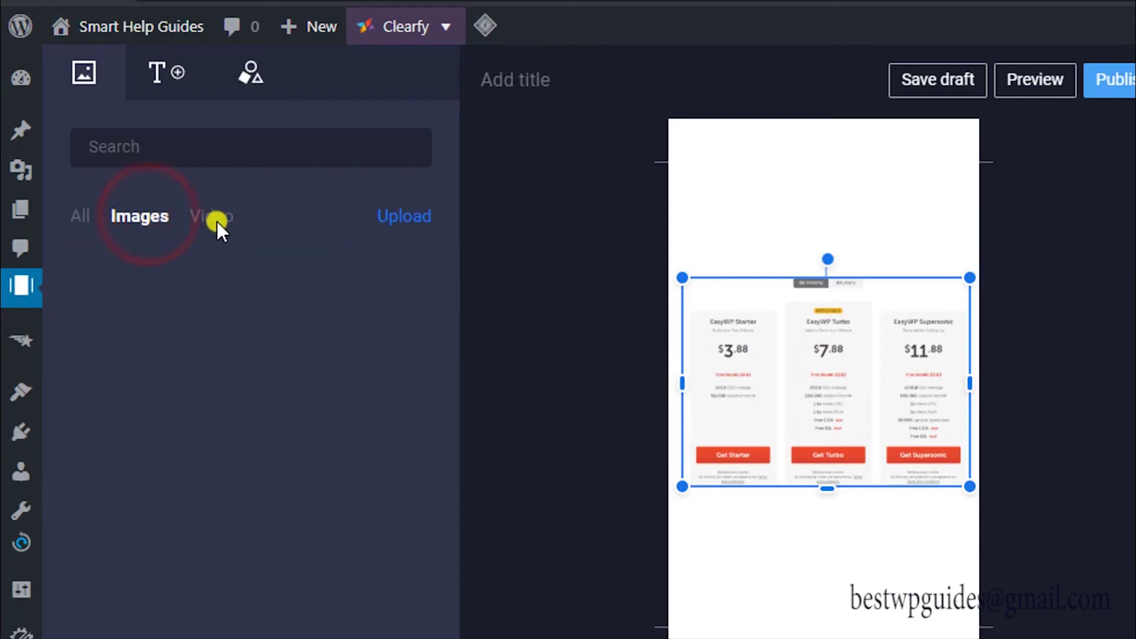
left_click(215, 224)
left_click(150, 217)
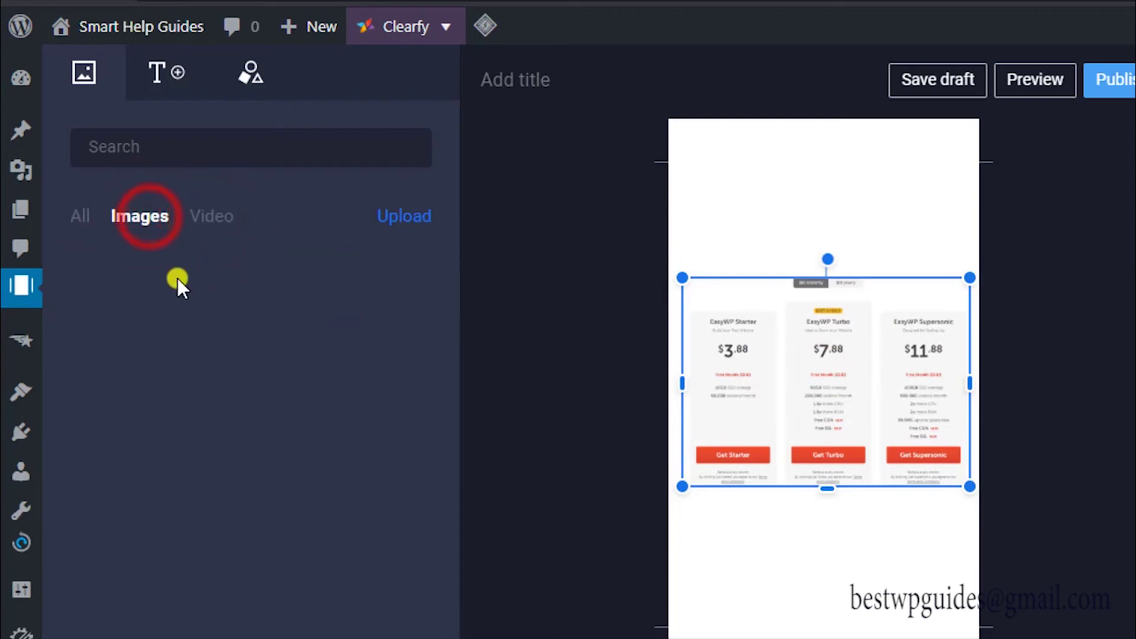
scroll(311, 480, "down", 2)
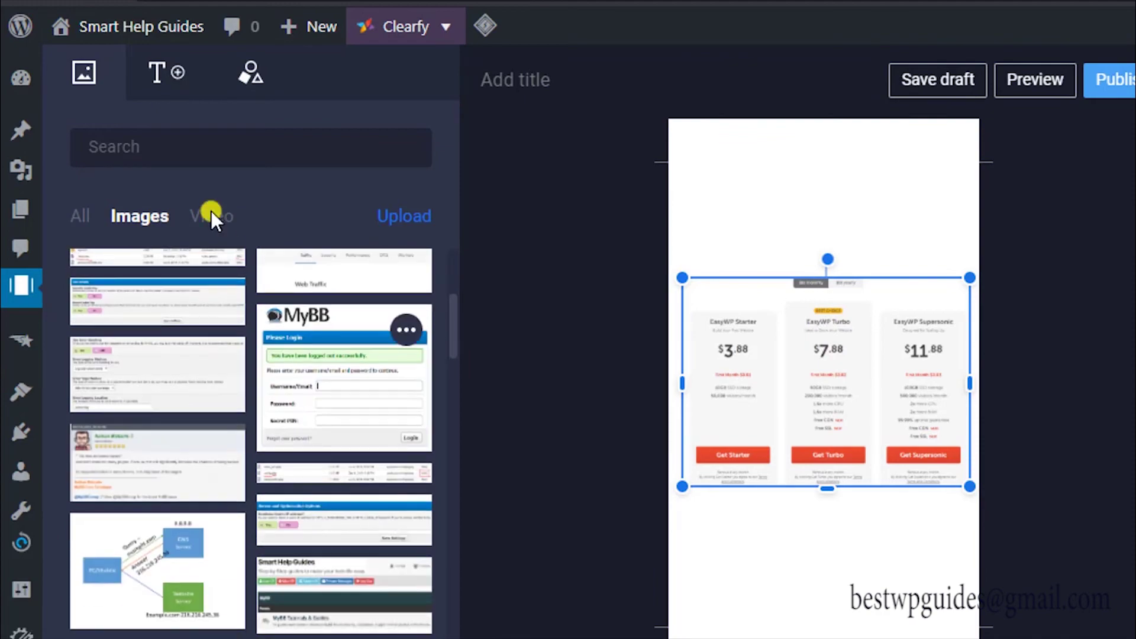
scroll(197, 426, "down", 3)
scroll(200, 429, "down", 3)
scroll(200, 431, "down", 3)
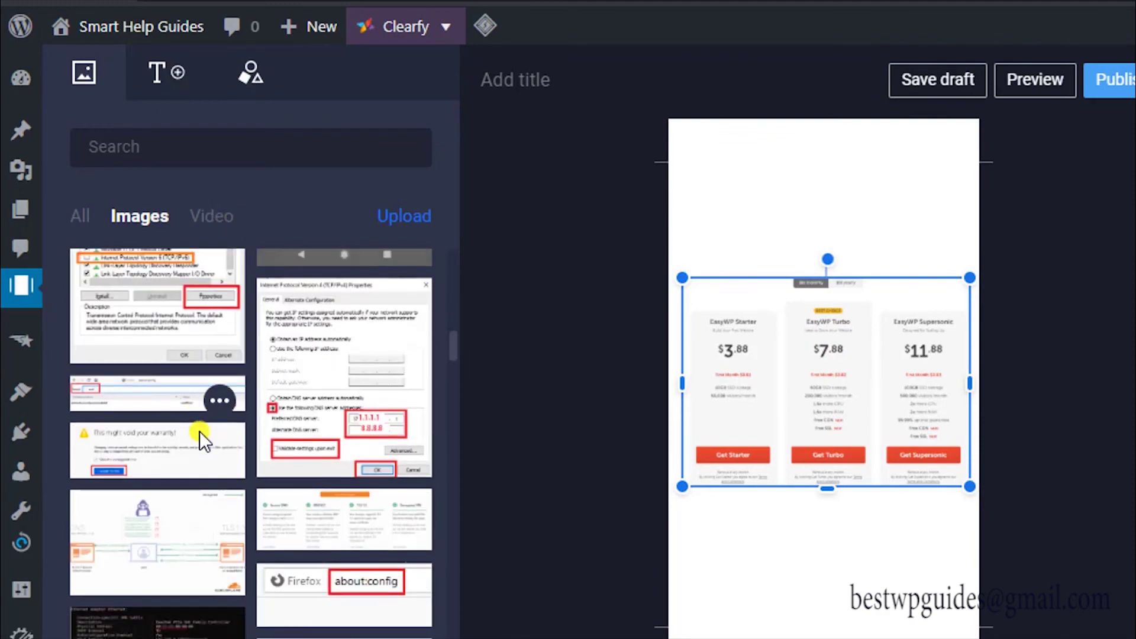
scroll(200, 431, "down", 3)
scroll(199, 430, "down", 3)
scroll(200, 430, "down", 3)
scroll(200, 430, "down", 3)
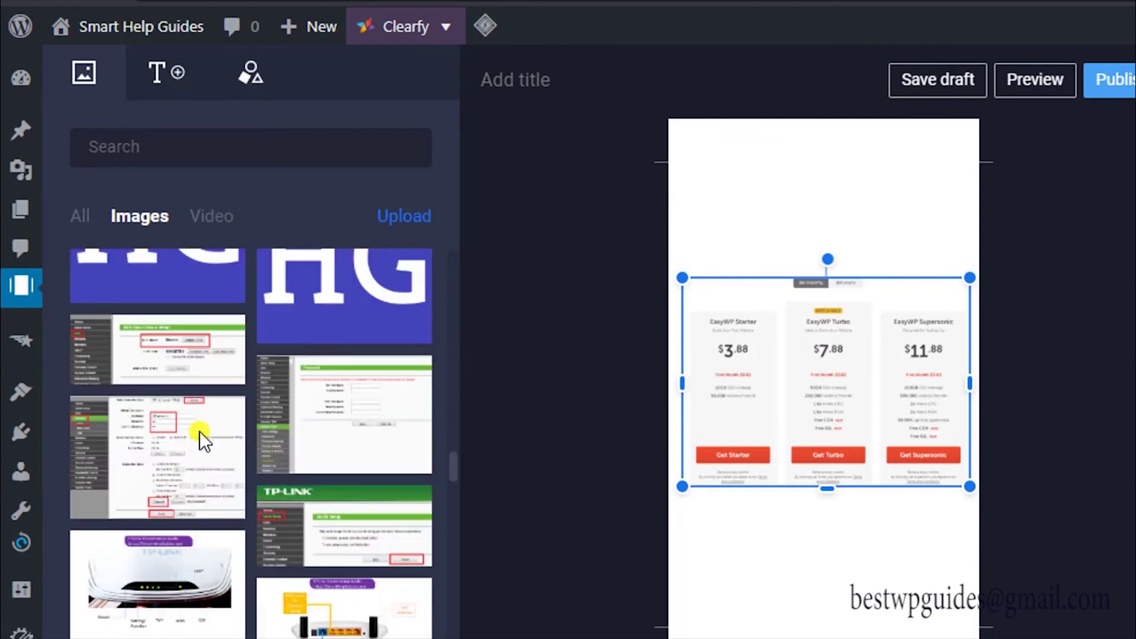
scroll(200, 430, "down", 3)
scroll(199, 430, "down", 3)
scroll(200, 431, "down", 3)
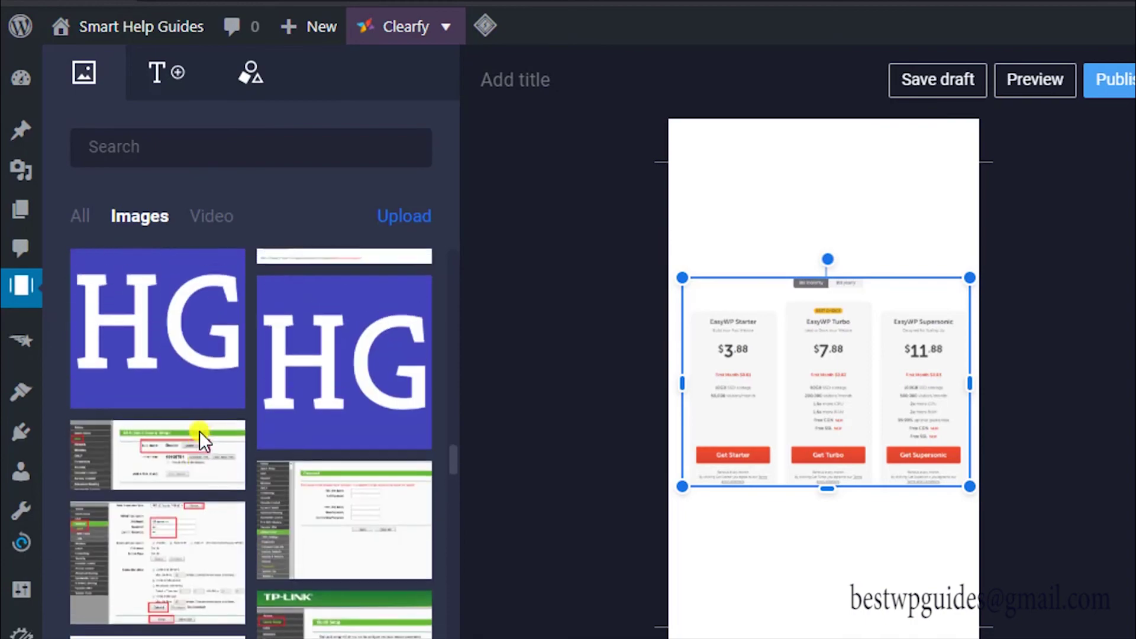
scroll(200, 430, "down", 3)
scroll(203, 337, "down", 3)
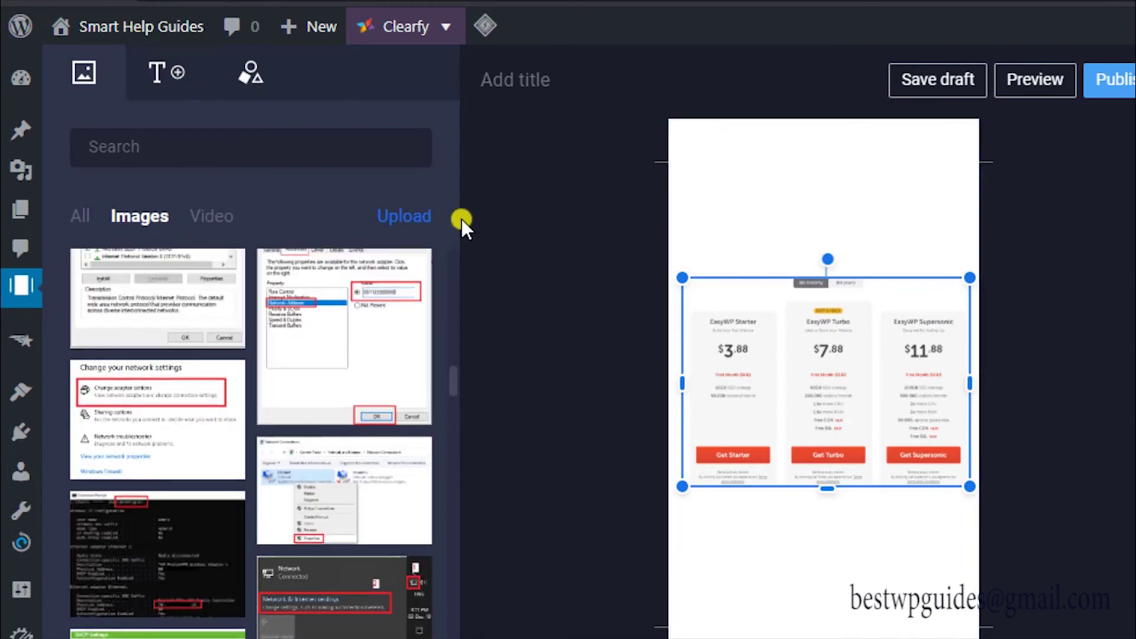
left_click(425, 217)
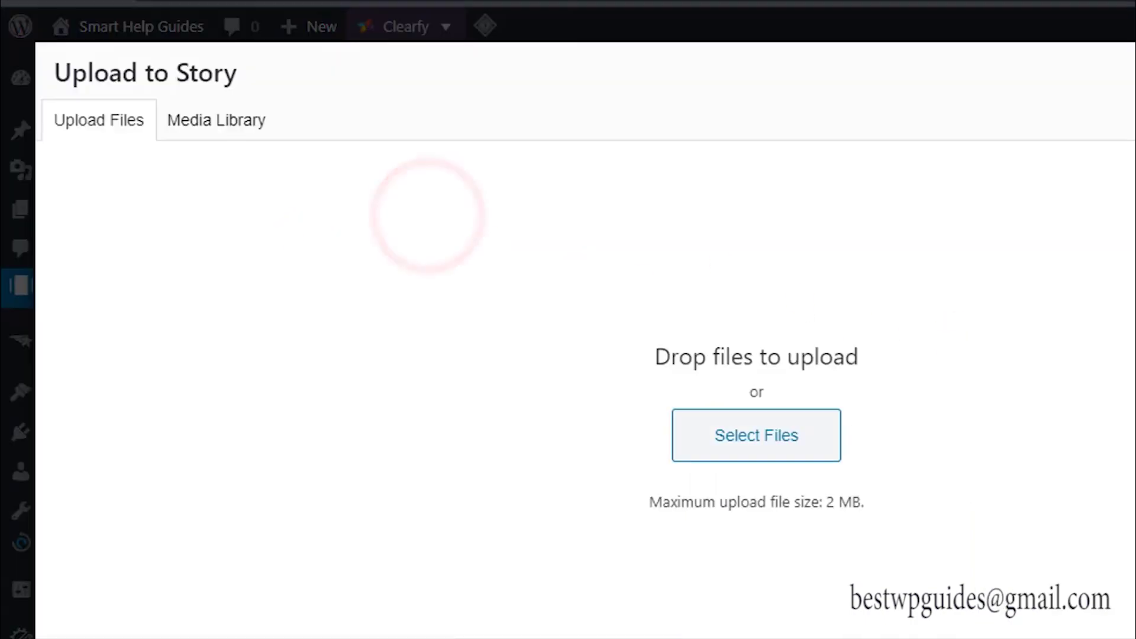
key("Escape")
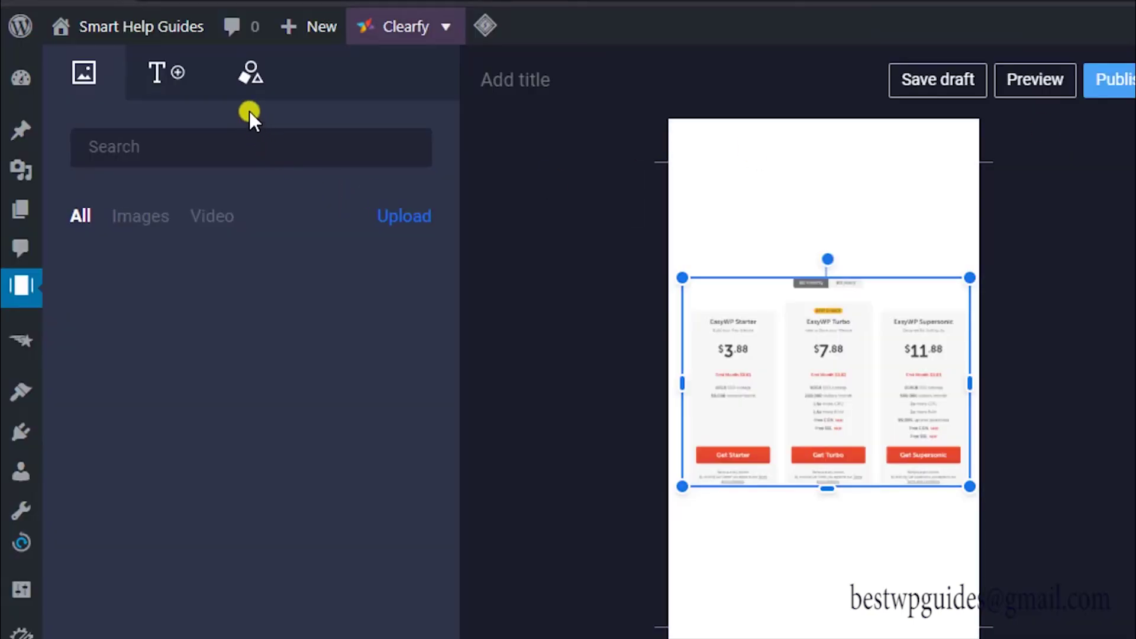
- Add two Heading text presets to the story page
left_click(151, 74)
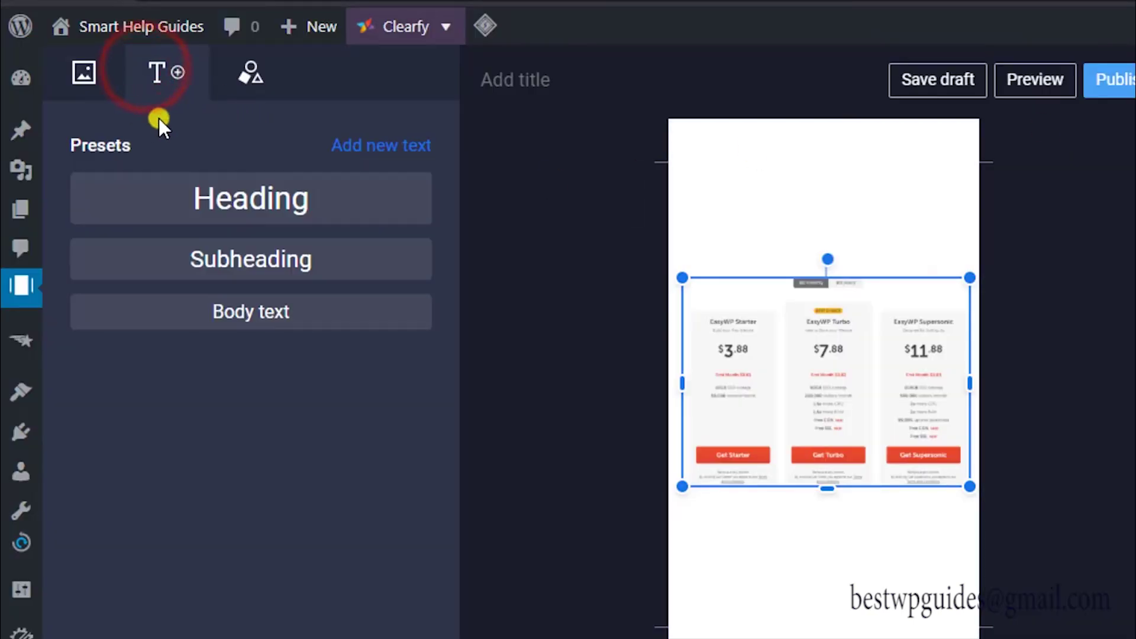
left_click(232, 198)
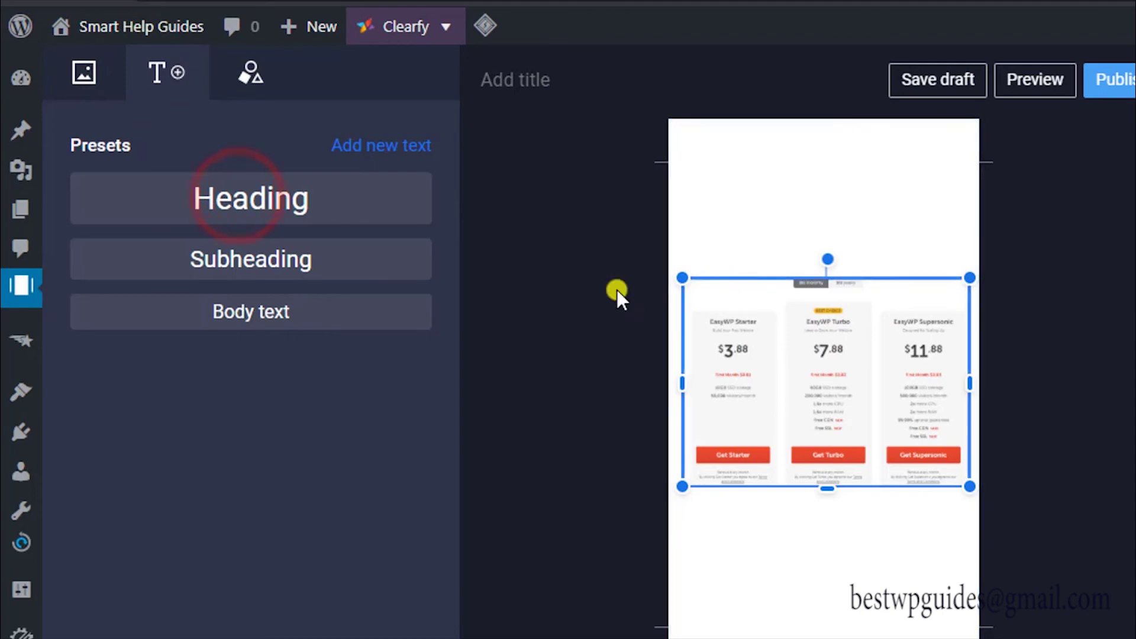
left_click(255, 215)
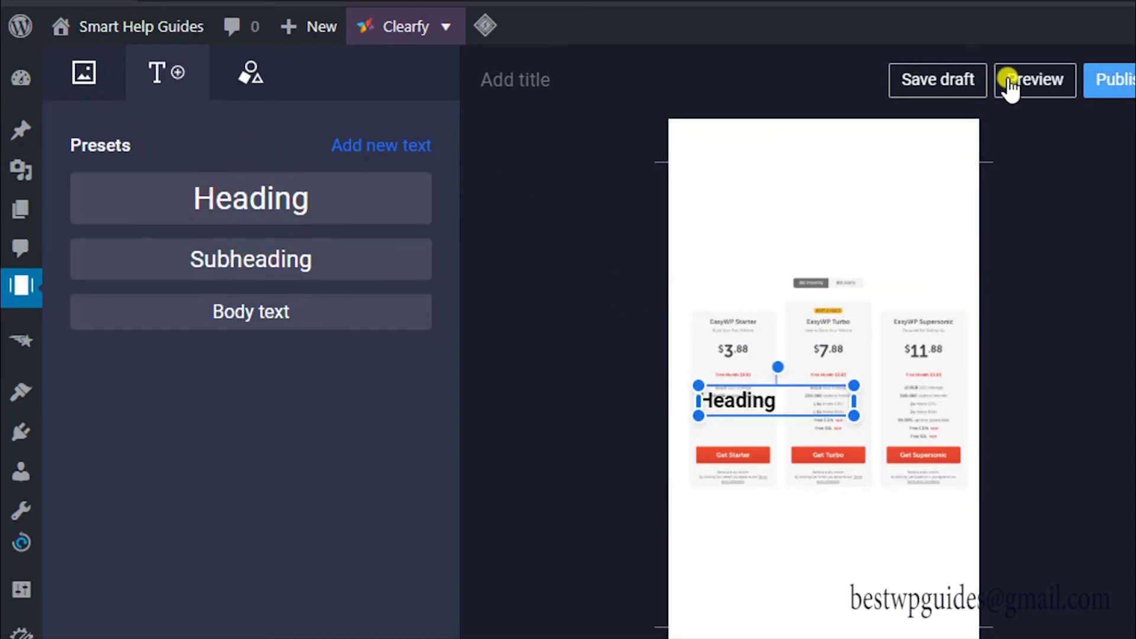
left_click(267, 199)
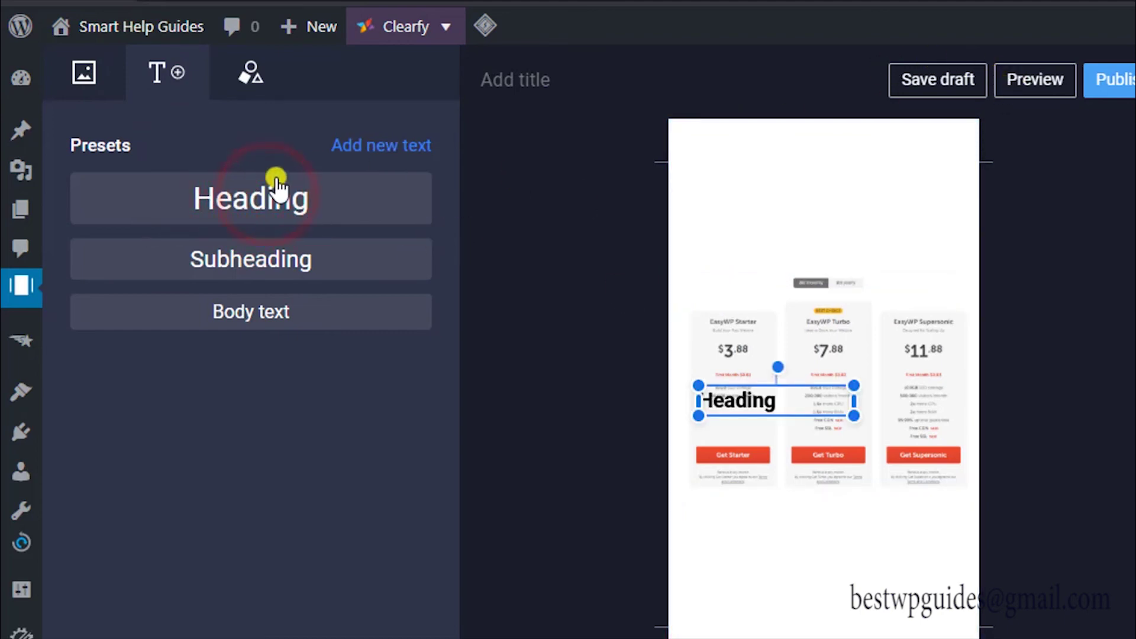
left_click(259, 191)
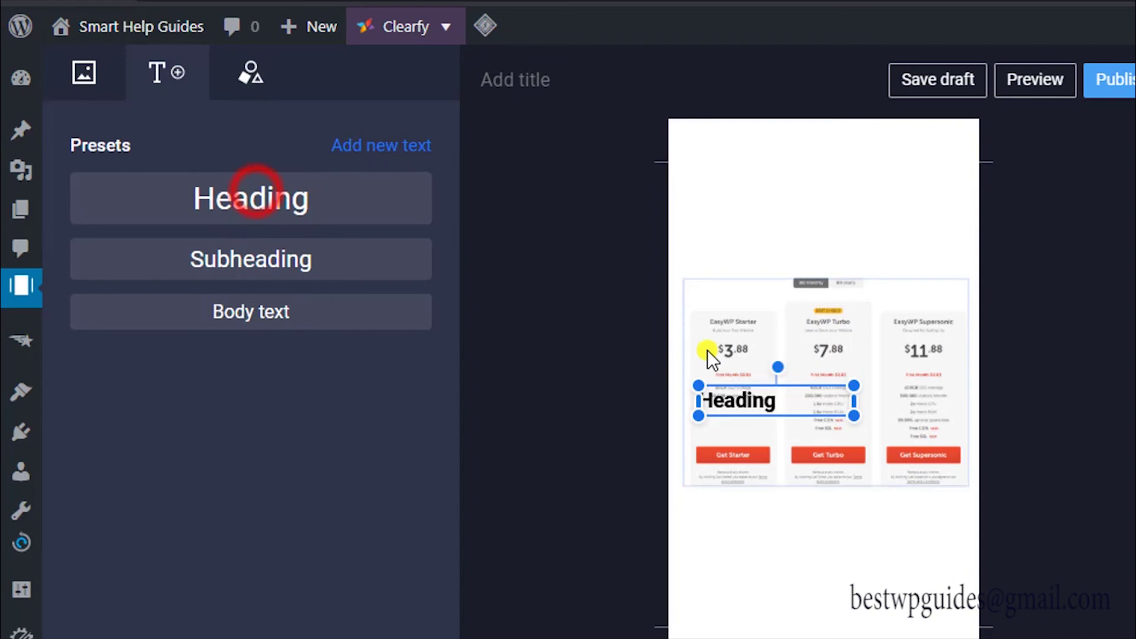
- Change one heading to 'edit' and move it above the first pricing plan
double_click(735, 406)
type("ed")
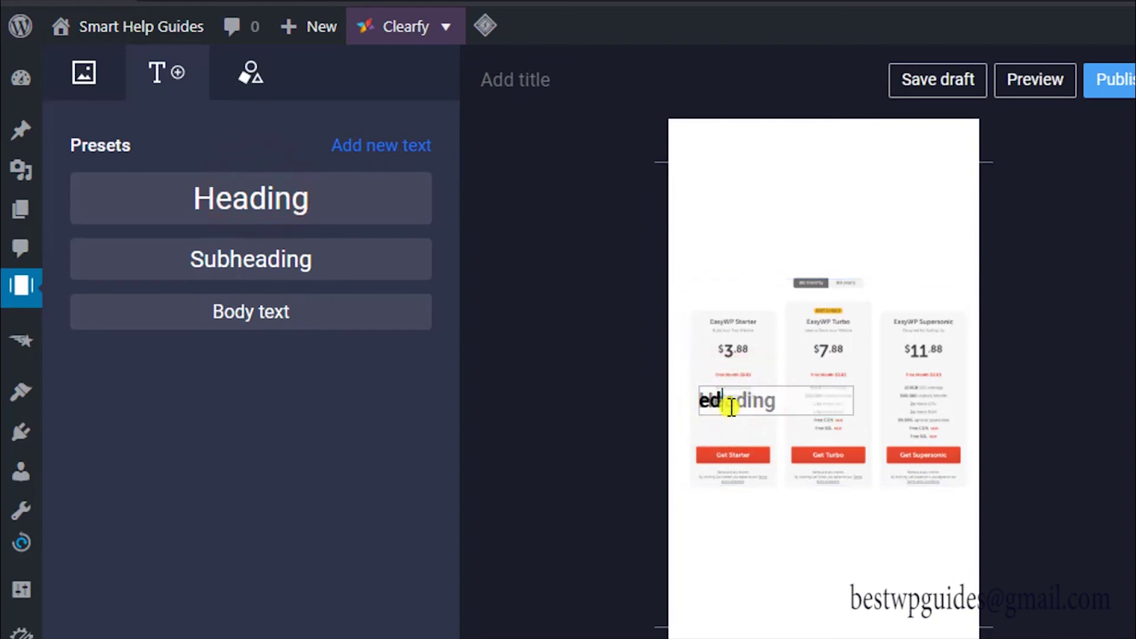
type("it")
left_click(827, 221)
left_click_drag(737, 397, 744, 299)
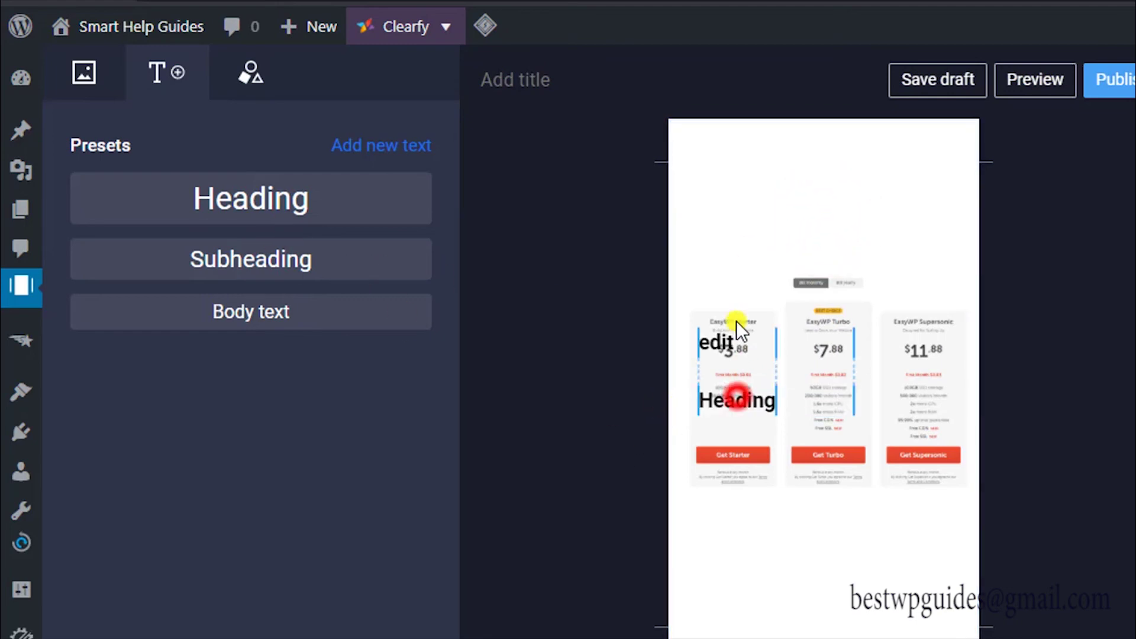
left_click(254, 431)
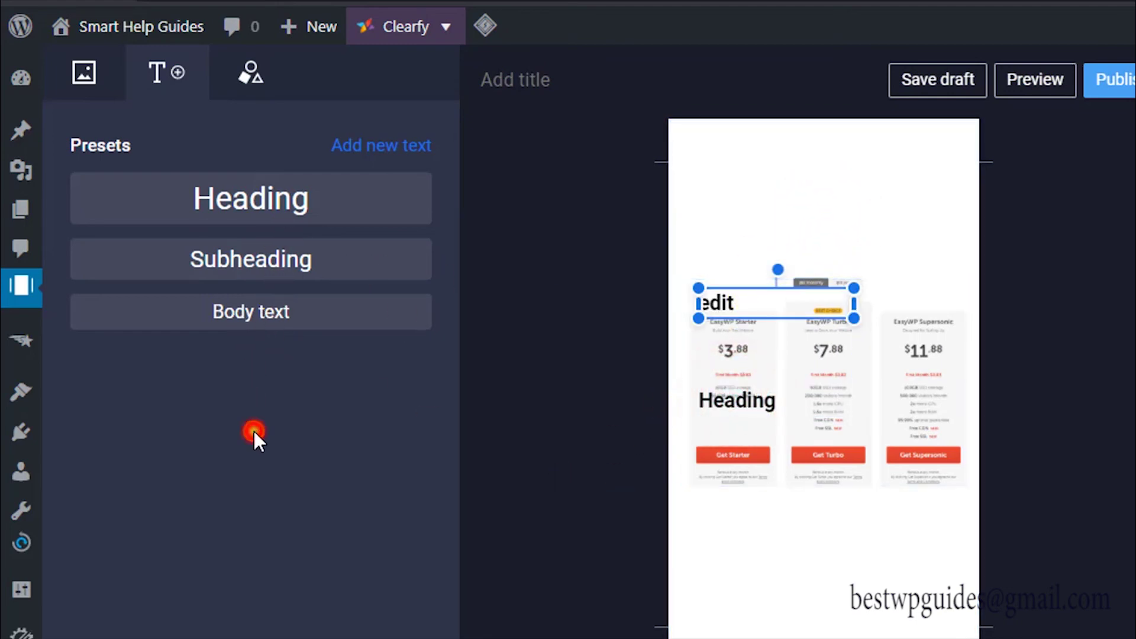
- Drag the grey star from Basic shapes onto the page top, above the pricing image
left_click(247, 78)
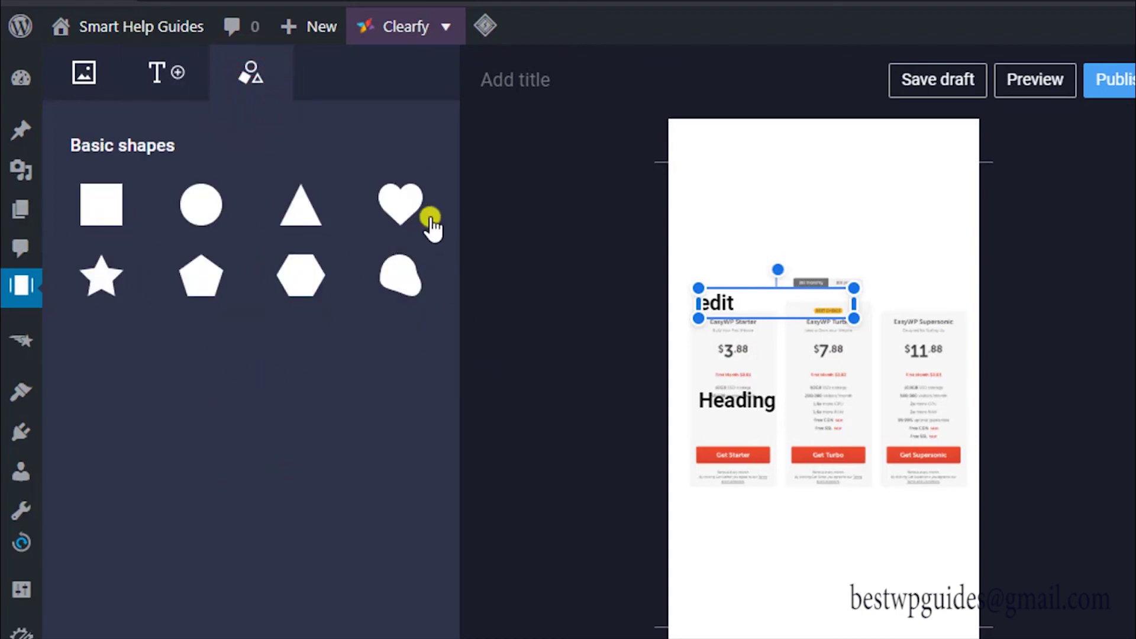
mouse_move(115, 283)
left_mouse_down()
mouse_move(835, 226)
mouse_move(897, 271)
left_mouse_up()
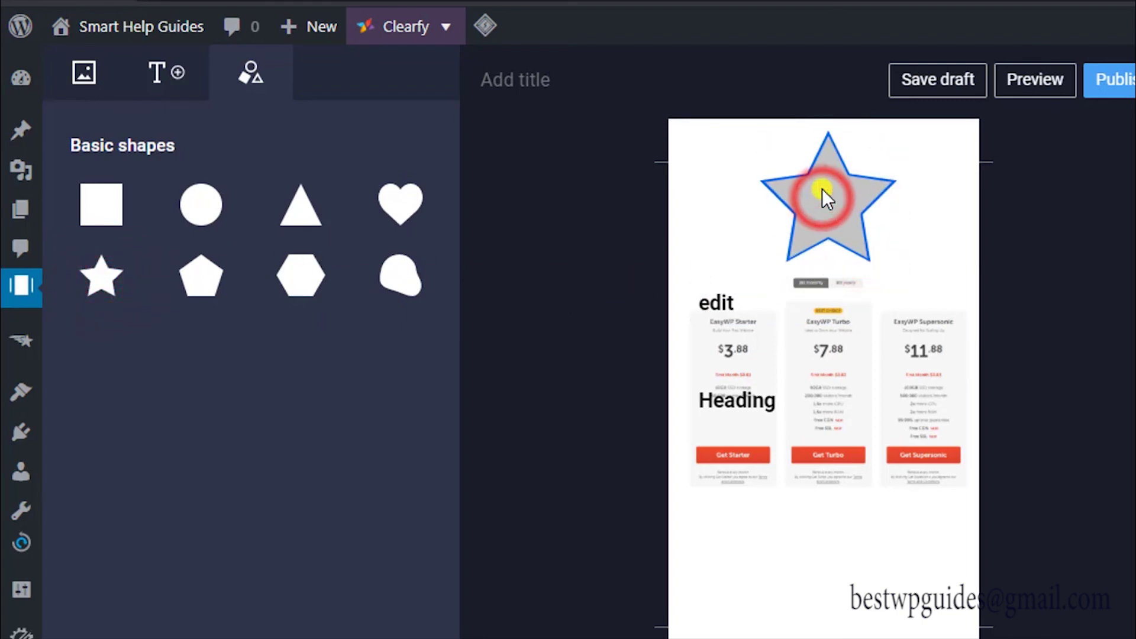
left_click_drag(823, 201, 823, 192)
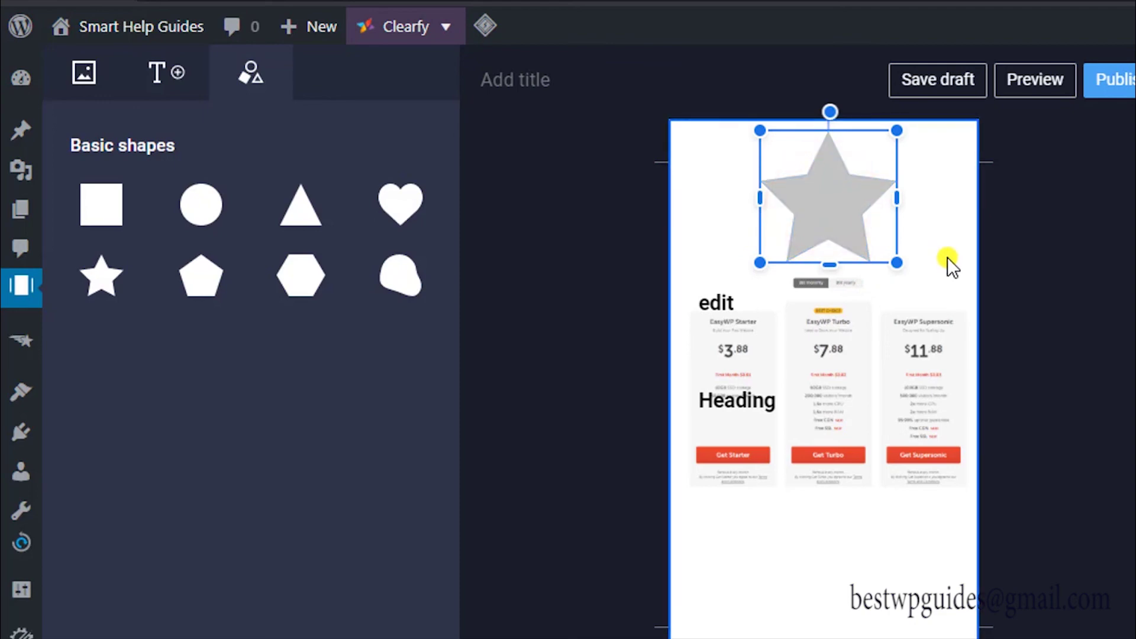